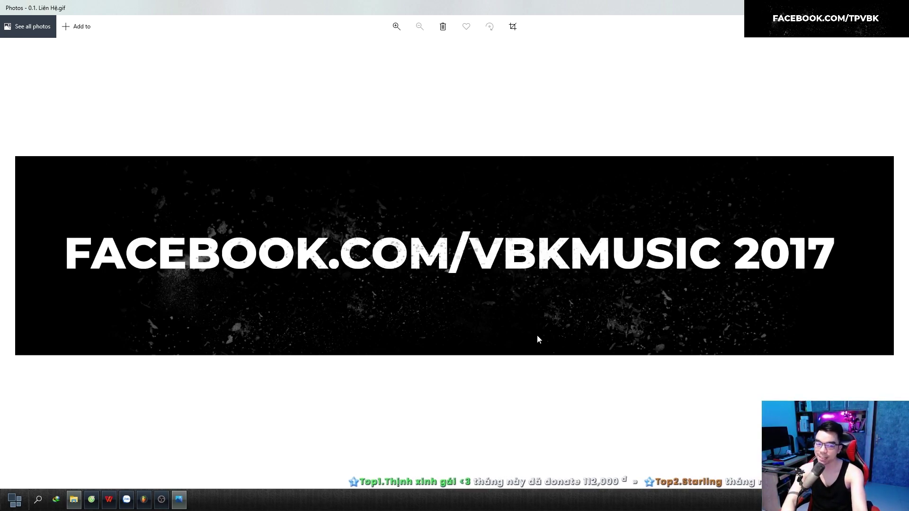
- Look through the VBK Music service and course images in the photo viewer and close it
{"action": "key", "text": "Right"}
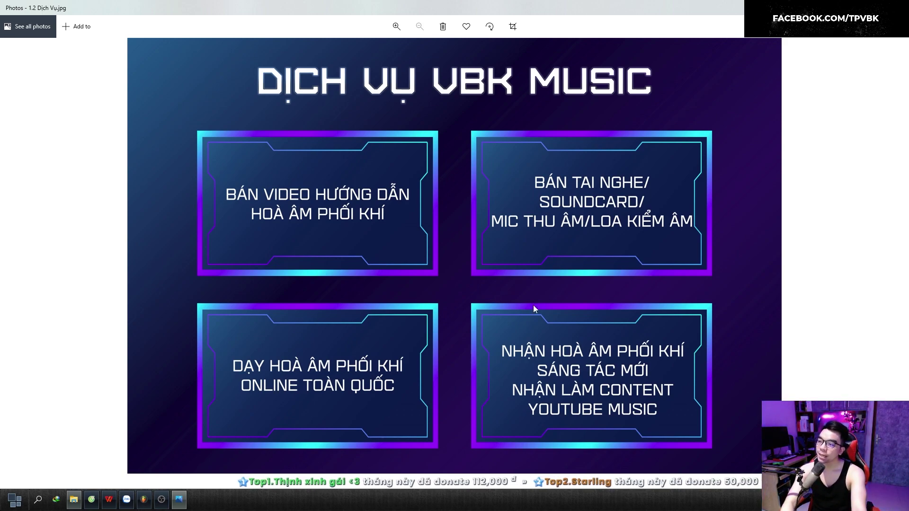
{"action": "key", "text": "Right"}
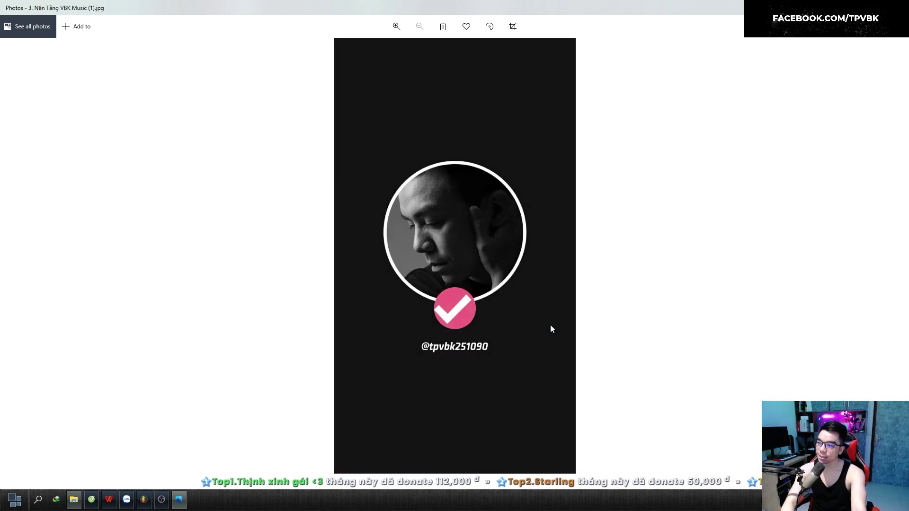
{"action": "key", "text": "Right"}
{"action": "key", "text": "Right"}
{"action": "key", "text": "Right"}
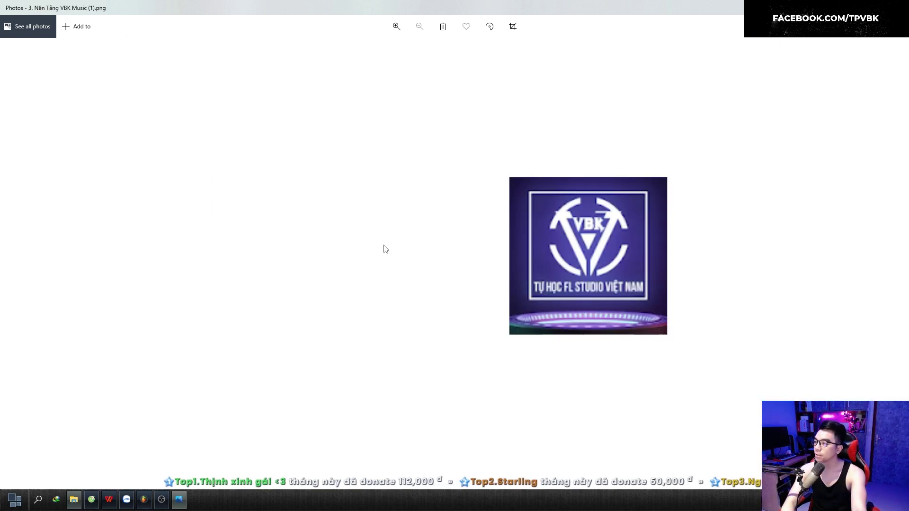
{"action": "key", "text": "Right"}
{"action": "key", "text": "Right"}
{"action": "key", "text": "Right"}
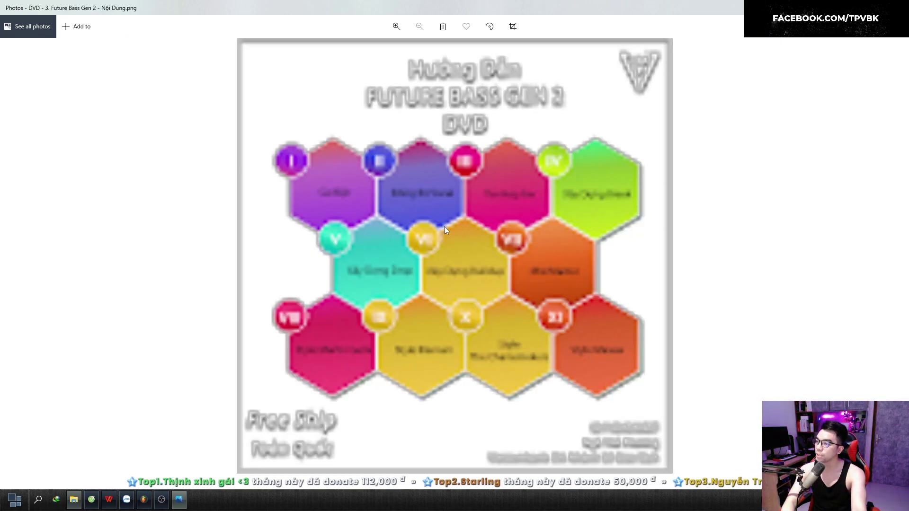
{"action": "key", "text": "Right"}
{"action": "key", "text": "Right"}
{"action": "key", "text": "Right"}
{"action": "key", "text": "Right"}
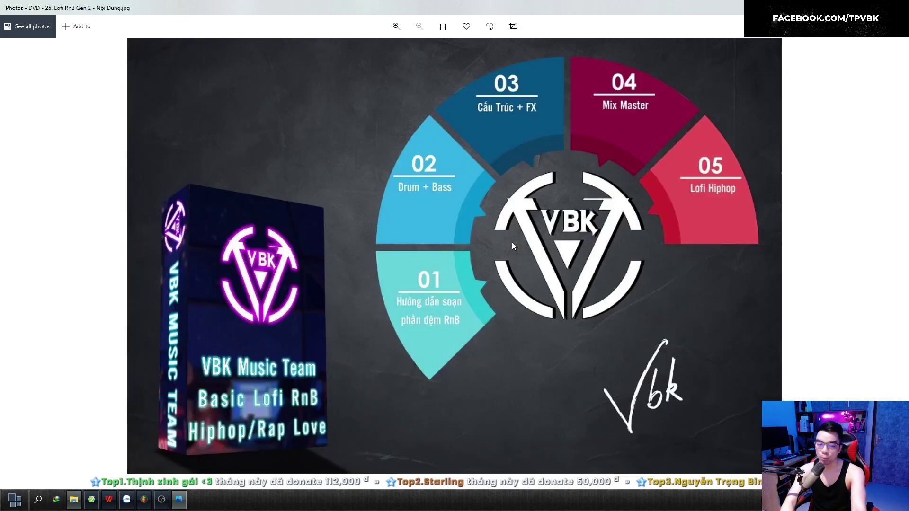
{"action": "key", "text": "Right"}
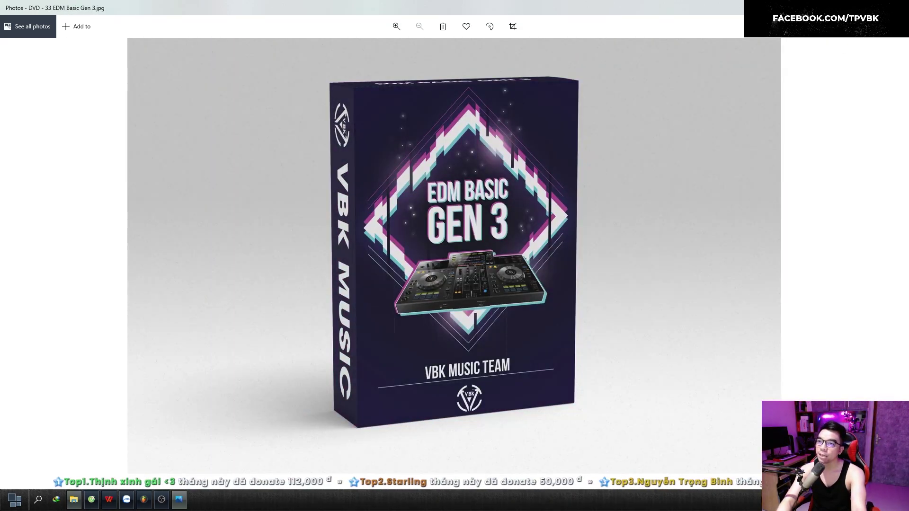
{"action": "key", "text": "alt+F4"}
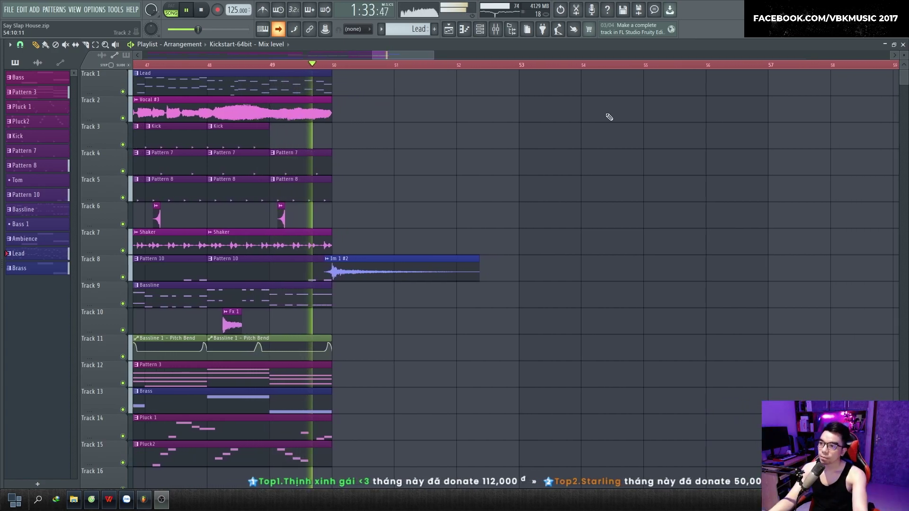
- Stop playback, solo the Lead clips on Track 1 around bar 42, and open the mixer
{"action": "key", "text": "space"}
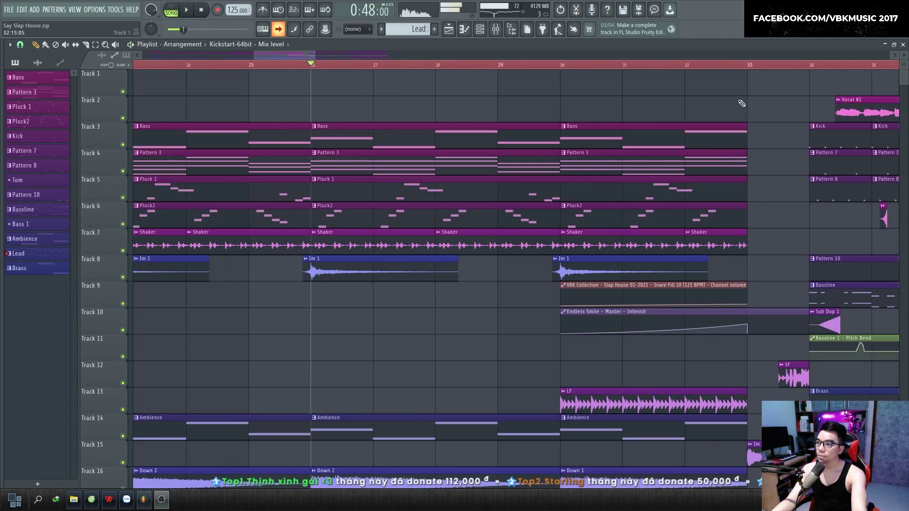
{"action": "scroll", "coordinate": [739, 94], "scroll_direction": "down", "scroll_amount": 6}
{"action": "scroll", "coordinate": [468, 100], "scroll_direction": "up", "scroll_amount": 5}
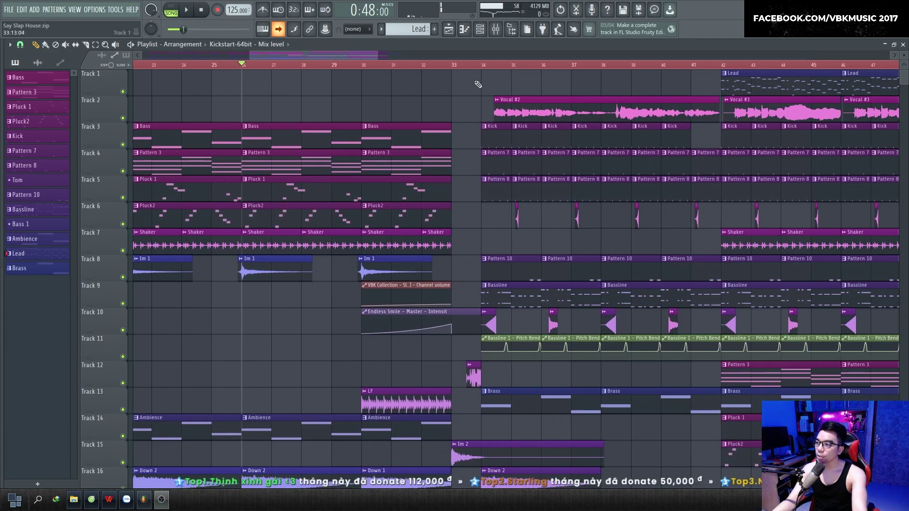
{"action": "left_click_drag", "start_coordinate": [339, 56], "coordinate": [419, 56]}
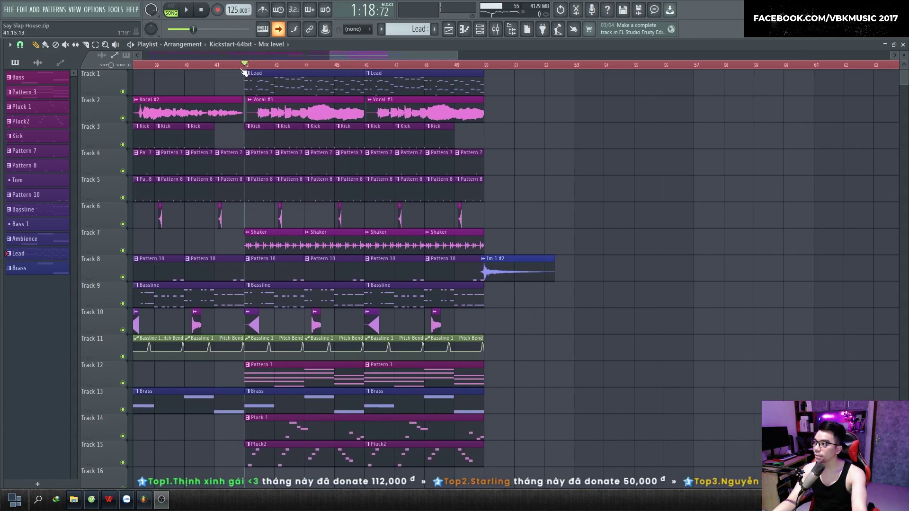
{"action": "right_click", "coordinate": [123, 91]}
{"action": "key", "text": "F9"}
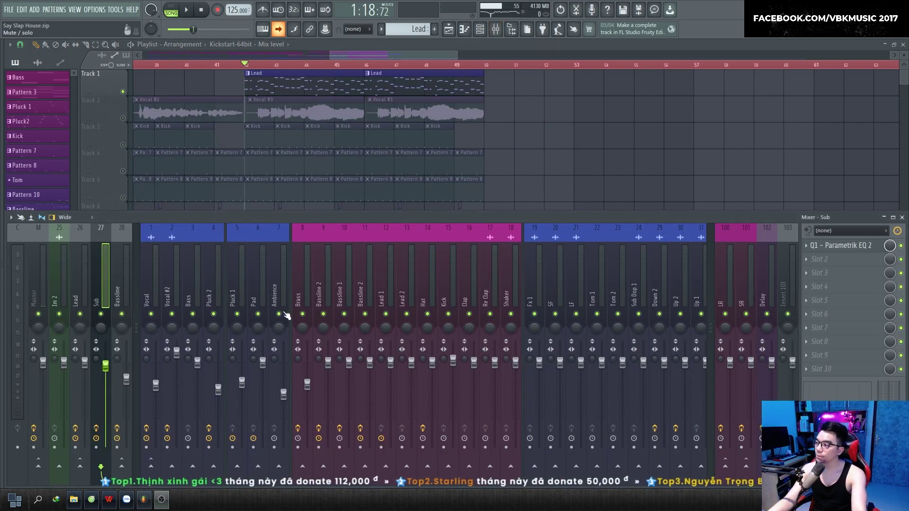
- Mute the LR, SR and Delay mixer tracks while auditioning the soloed lead
{"action": "left_click", "coordinate": [727, 315]}
{"action": "key", "text": "space"}
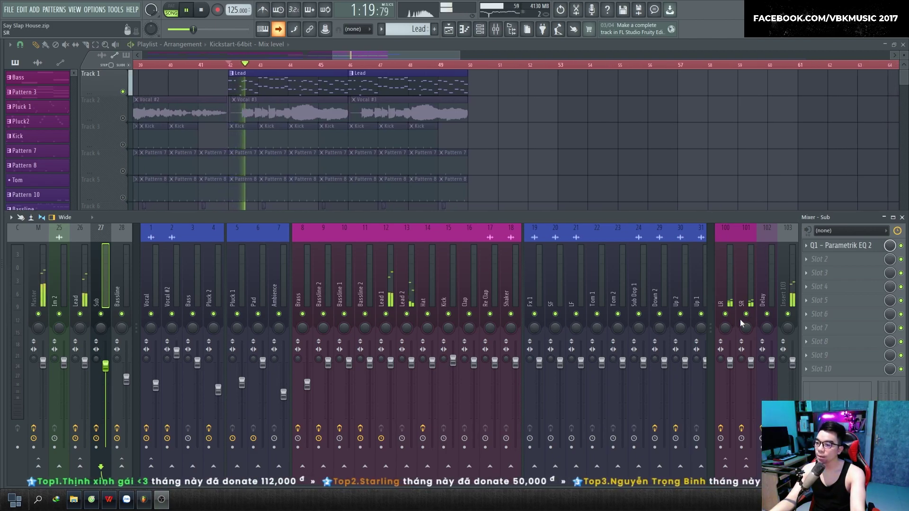
{"action": "key", "text": "space"}
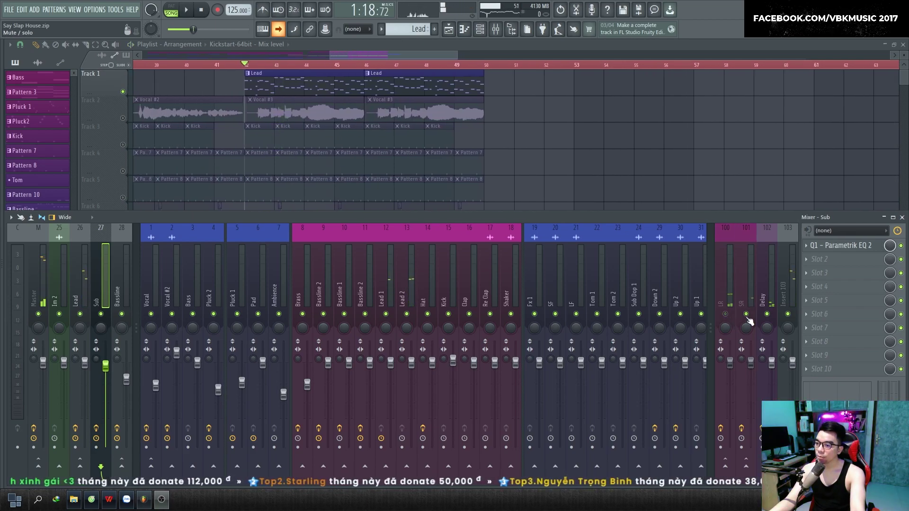
{"action": "left_click", "coordinate": [747, 315]}
{"action": "key", "text": "space"}
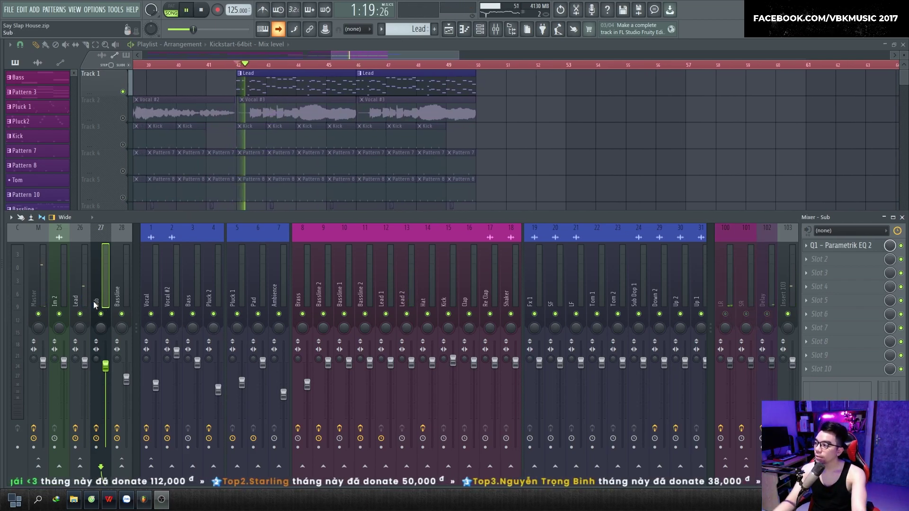
- Load MCharmVerb into effect slot 2 of the Lead mixer track
{"action": "left_click", "coordinate": [81, 287]}
{"action": "key", "text": "space"}
{"action": "left_click", "coordinate": [834, 259]}
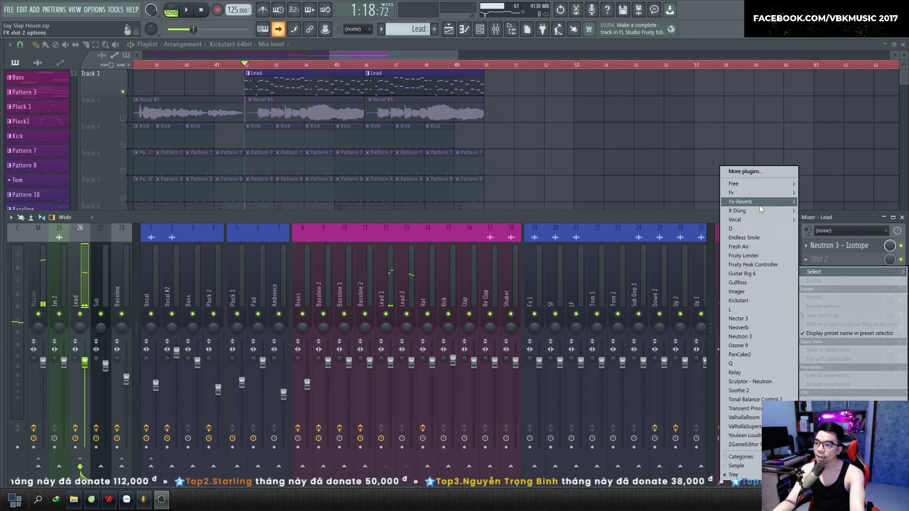
{"action": "mouse_move", "coordinate": [757, 201]}
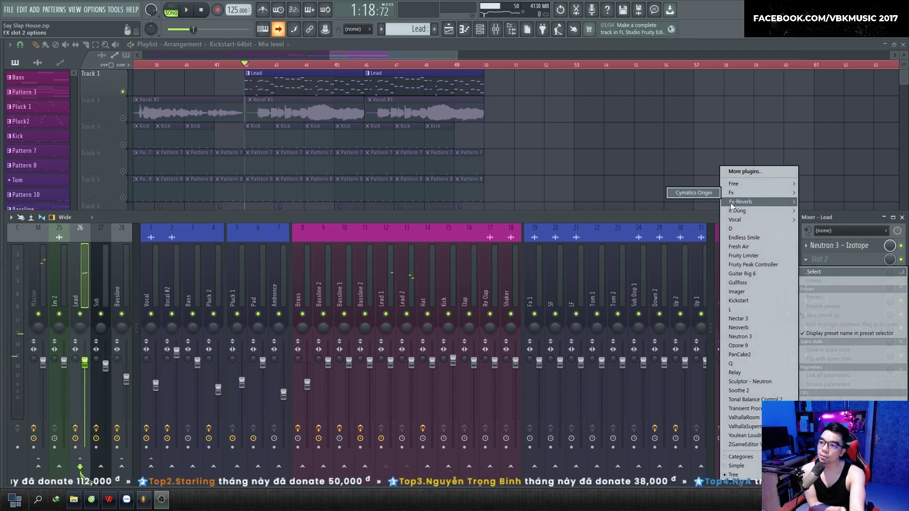
{"action": "left_click", "coordinate": [697, 202]}
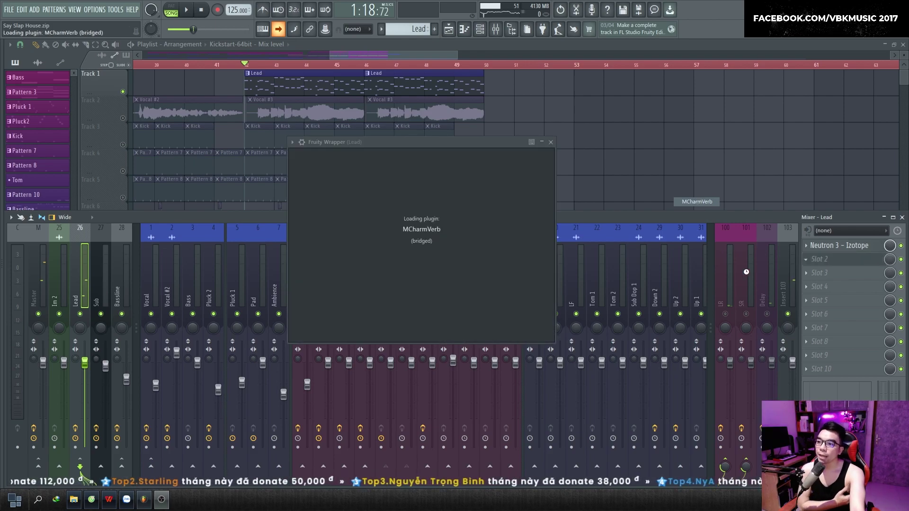
{"action": "left_click_drag", "start_coordinate": [450, 143], "coordinate": [516, 149]}
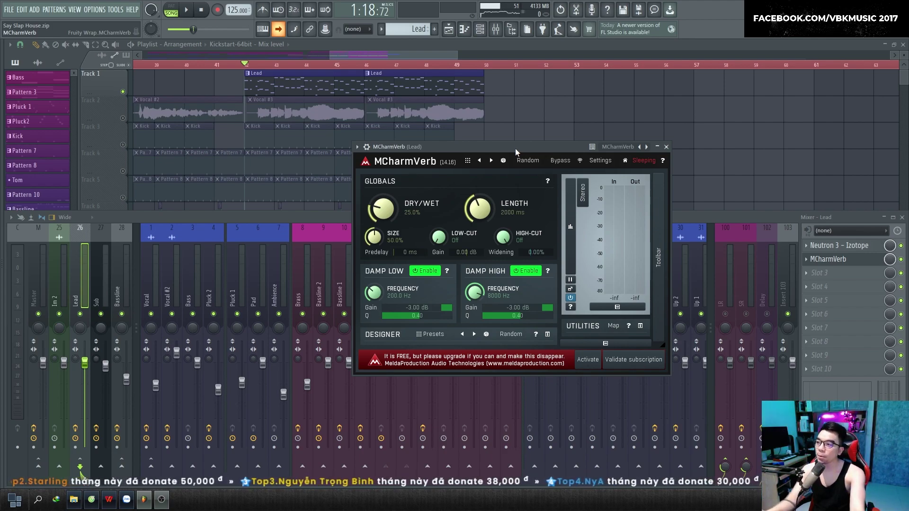
{"action": "left_click_drag", "start_coordinate": [445, 146], "coordinate": [458, 153]}
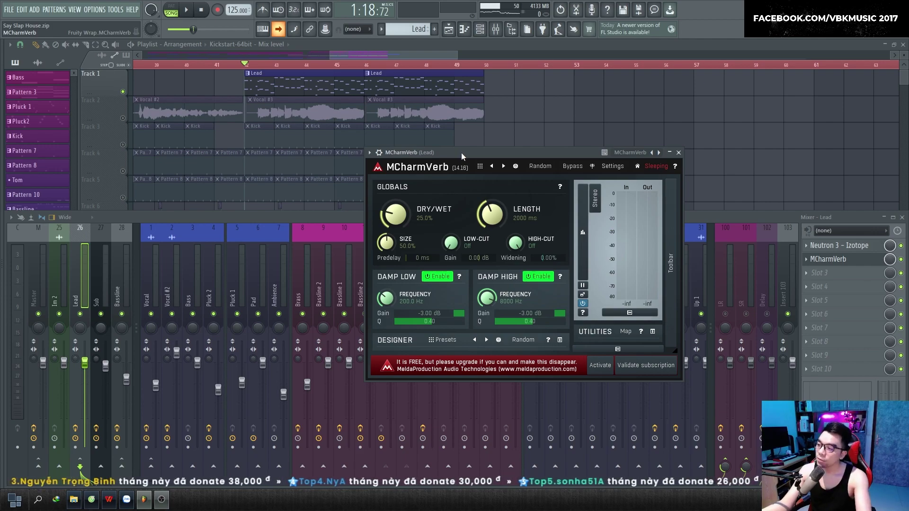
{"action": "mouse_move", "coordinate": [468, 152]}
{"action": "left_mouse_down"}
{"action": "mouse_move", "coordinate": [488, 141]}
{"action": "mouse_move", "coordinate": [458, 148]}
{"action": "left_mouse_up"}
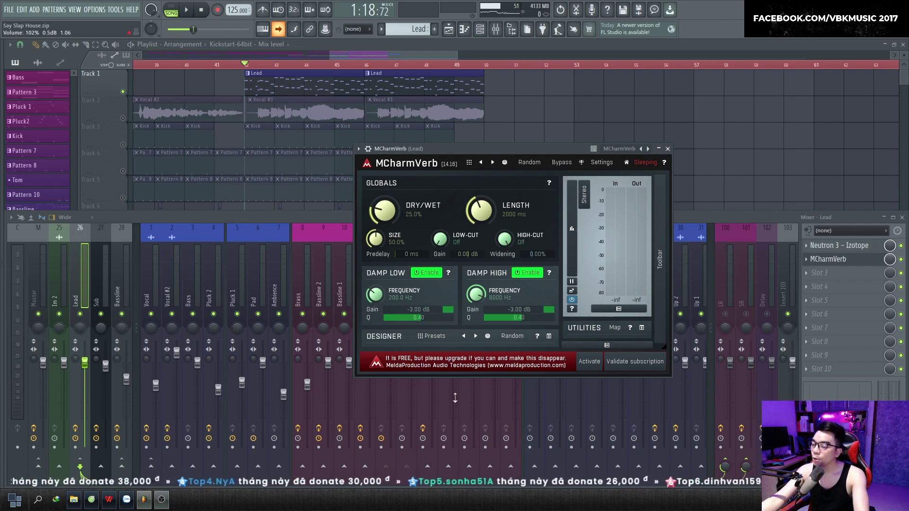
{"action": "left_click_drag", "start_coordinate": [500, 152], "coordinate": [513, 149]}
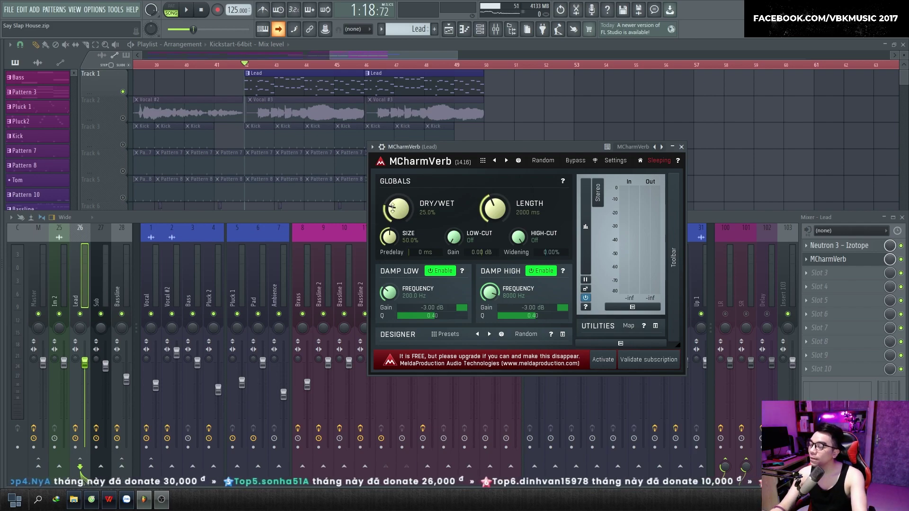
- Set MCharmVerb's Dry/Wet to 100% and audition the fully wet lead
{"action": "left_click_drag", "start_coordinate": [398, 208], "coordinate": [398, 189]}
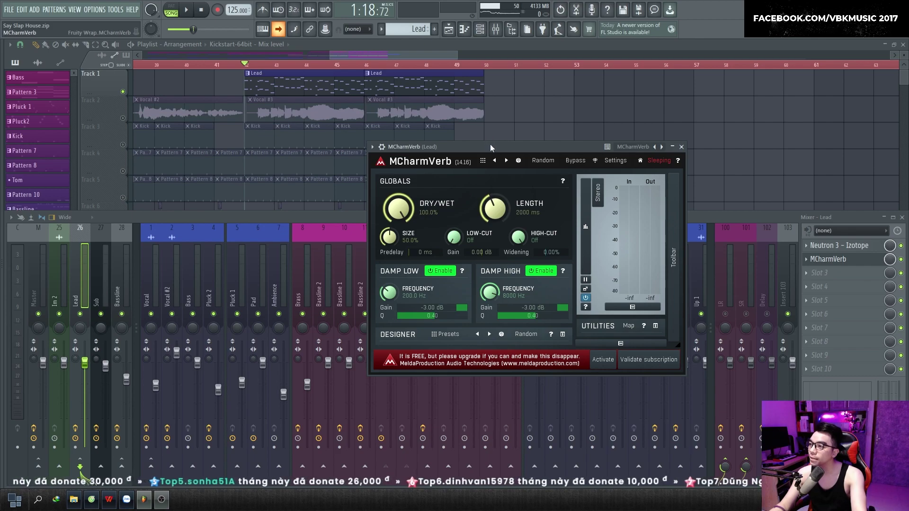
{"action": "key", "text": "space"}
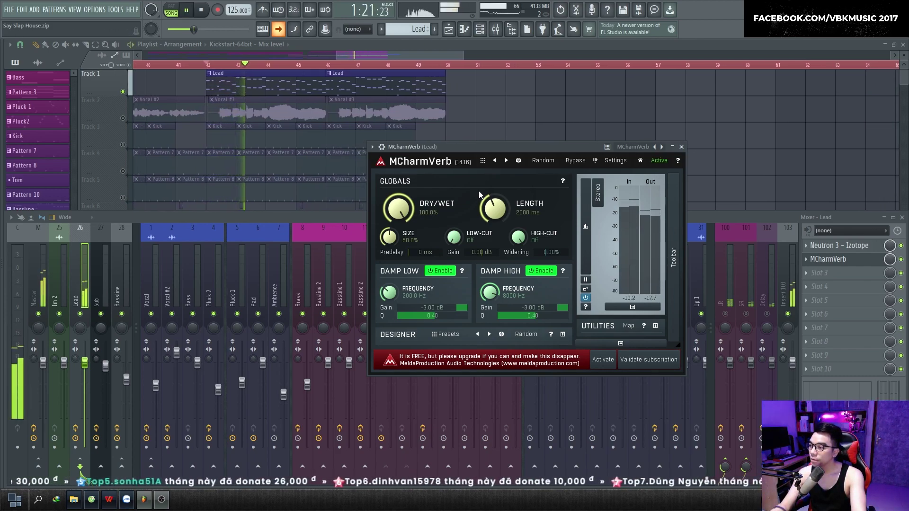
{"action": "key", "text": "space"}
- Set MCharmVerb's Dry/Wet to about 52.8%, auditioning the lead at different mix levels
{"action": "left_click_drag", "start_coordinate": [467, 208], "coordinate": [408, 252]}
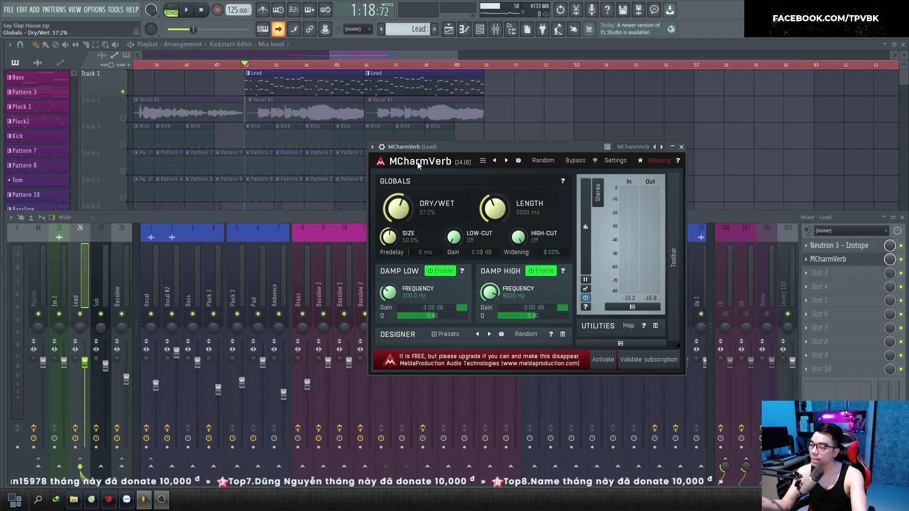
{"action": "left_click_drag", "start_coordinate": [424, 217], "coordinate": [423, 237]}
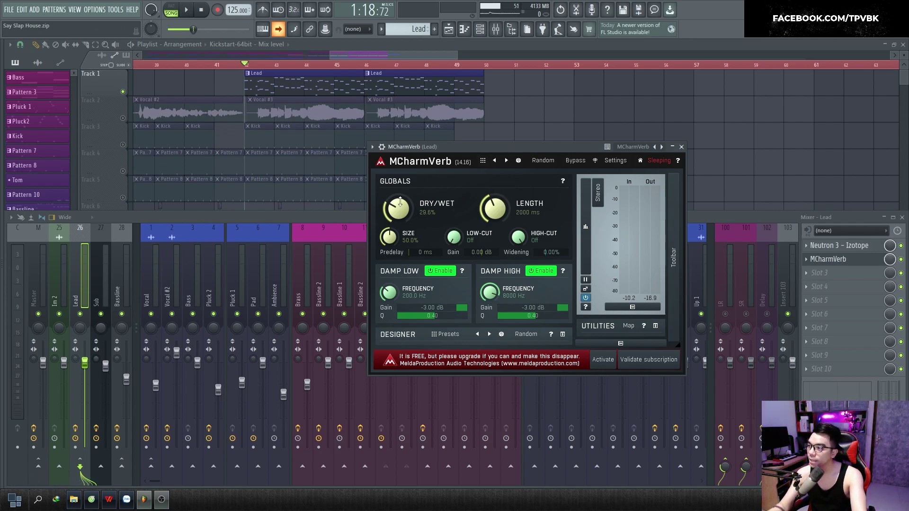
{"action": "left_click_drag", "start_coordinate": [397, 208], "coordinate": [448, 155]}
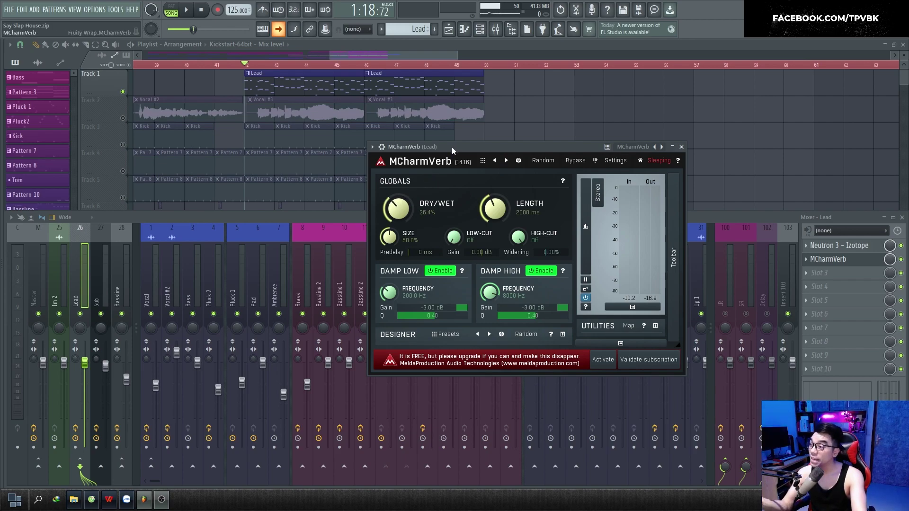
{"action": "key", "text": "space"}
{"action": "left_click_drag", "start_coordinate": [398, 208], "coordinate": [398, 190]}
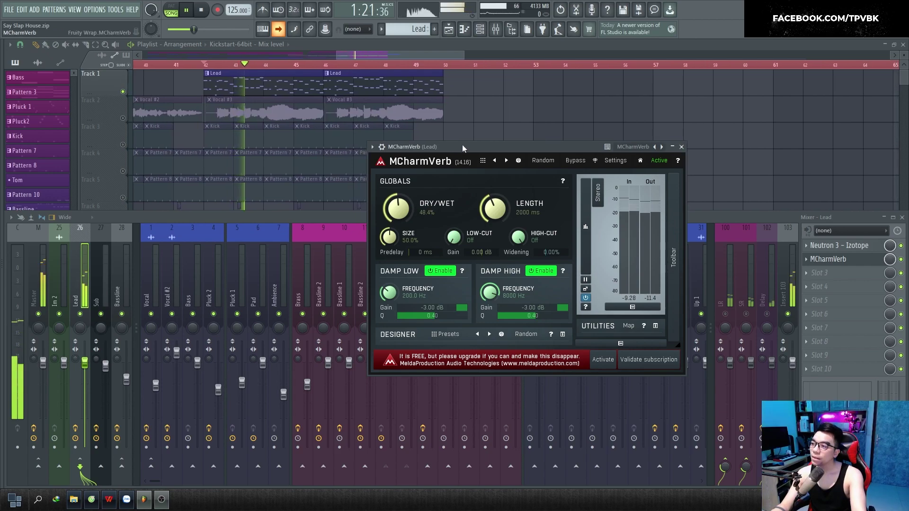
{"action": "key", "text": "space"}
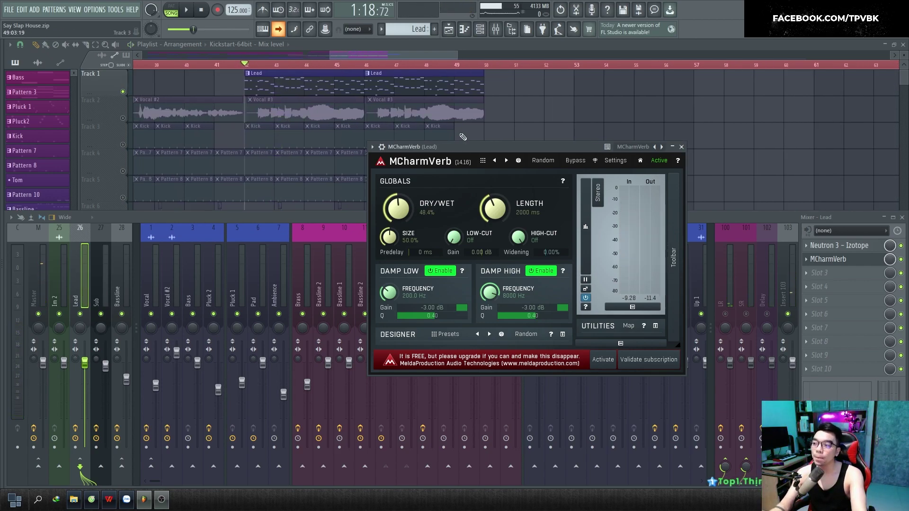
{"action": "key", "text": "space"}
{"action": "left_click_drag", "start_coordinate": [404, 210], "coordinate": [482, 158]}
{"action": "key", "text": "space"}
- Raise the reverb Length to 60000 ms and audition the lead
{"action": "left_click_drag", "start_coordinate": [494, 209], "coordinate": [505, 176]}
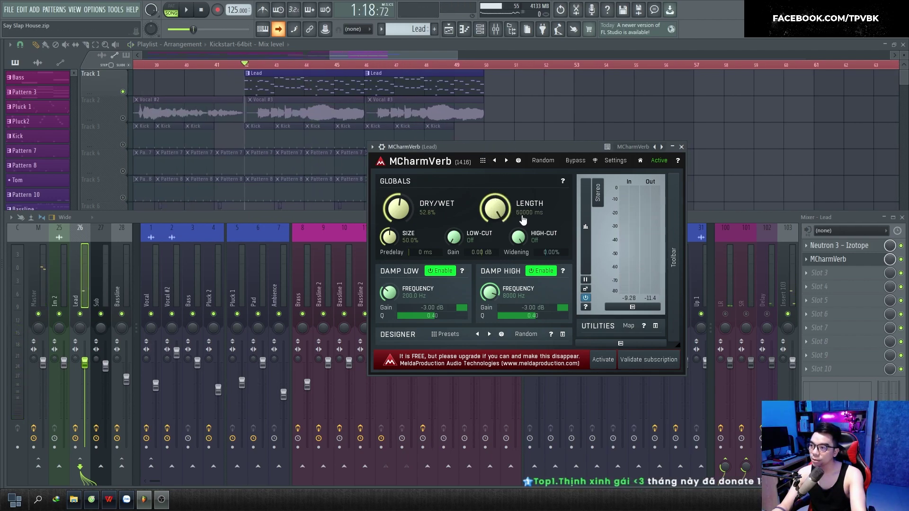
{"action": "key", "text": "space"}
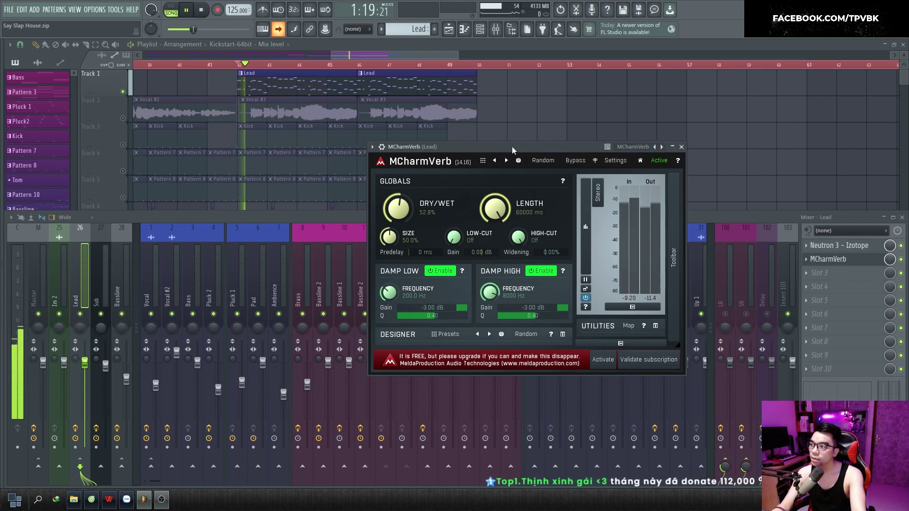
{"action": "key", "text": "space"}
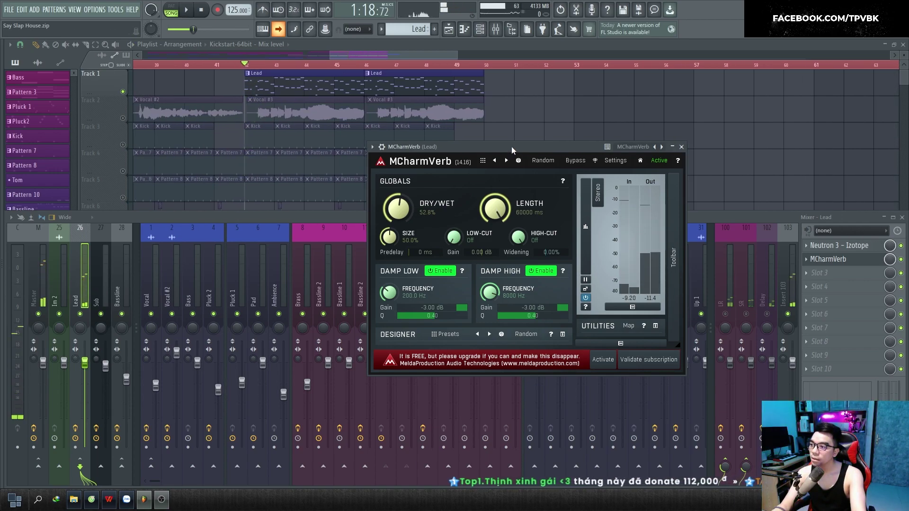
- Set the reverb Length to about 6335 ms and audition the lead
{"action": "left_click_drag", "start_coordinate": [495, 208], "coordinate": [495, 227]}
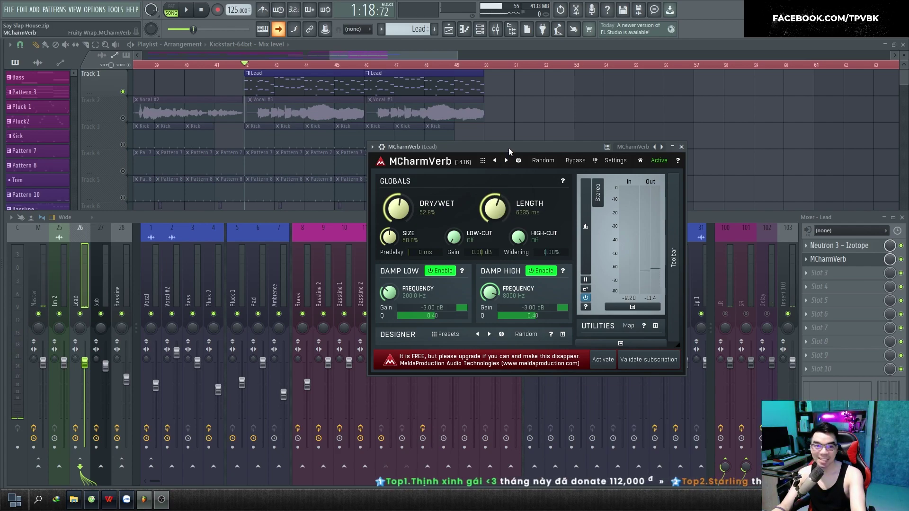
{"action": "key", "text": "space"}
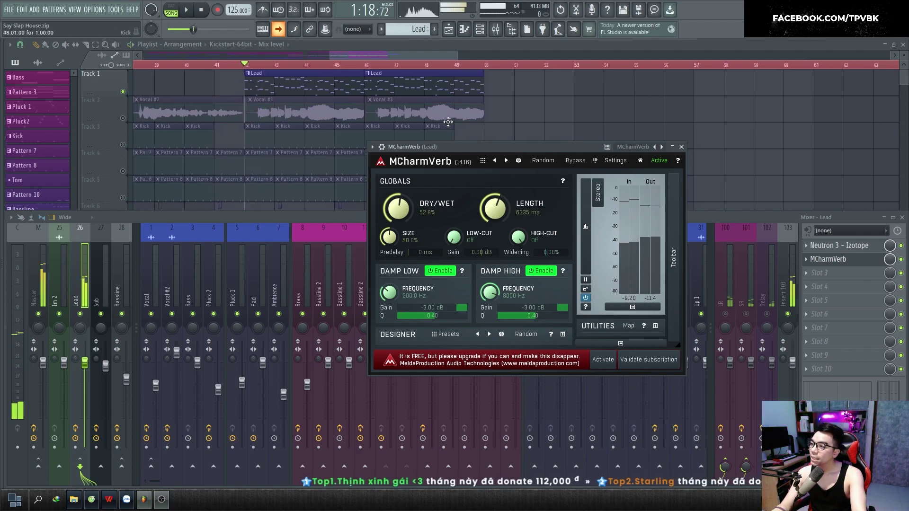
{"action": "key", "text": "space"}
- Set the reverb's Size to 63.2%, Low-cut to 41.79 Hz and High-cut to about 10.1 kHz
{"action": "left_click_drag", "start_coordinate": [452, 146], "coordinate": [463, 146]}
{"action": "left_click_drag", "start_coordinate": [408, 234], "coordinate": [470, 224]}
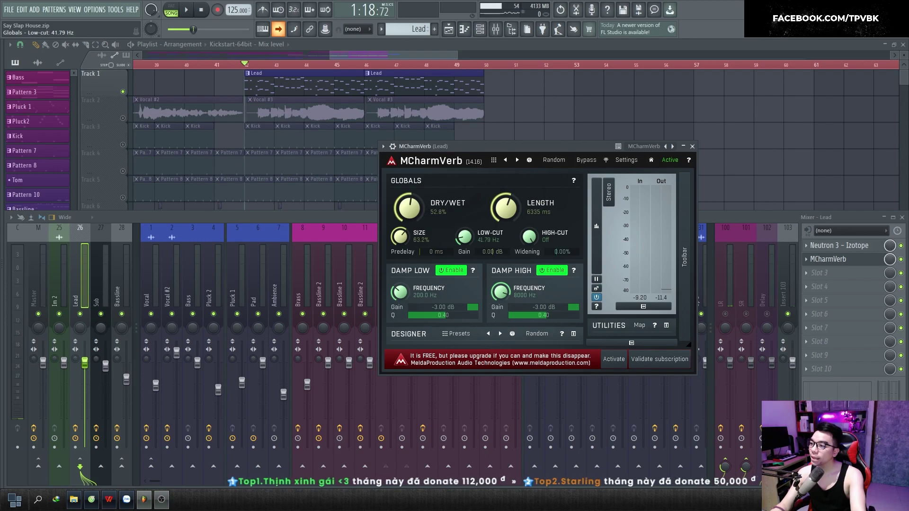
{"action": "left_click_drag", "start_coordinate": [419, 254], "coordinate": [419, 252]}
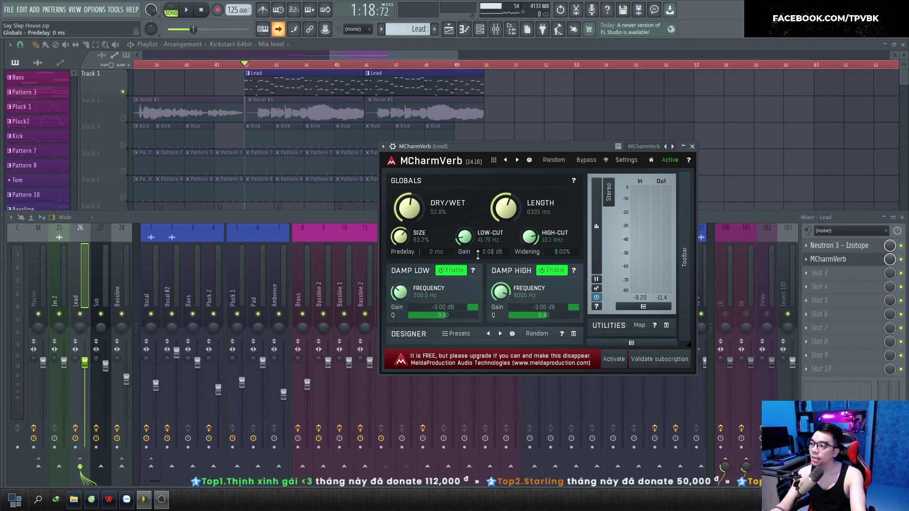
- Lower the reverb's Gain, set Widening to 18% and Damp Low frequency to 97.51 Hz, keeping both damping sections enabled
{"action": "left_click_drag", "start_coordinate": [493, 251], "coordinate": [545, 247]}
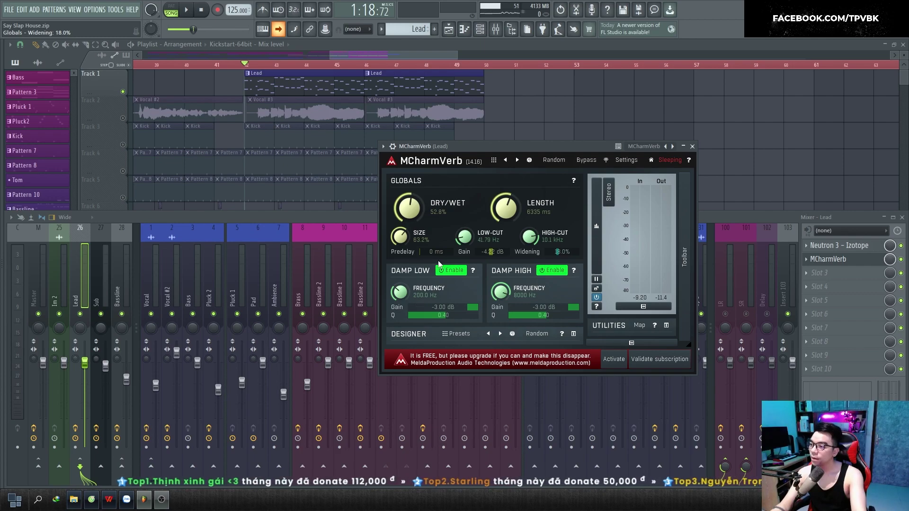
{"action": "left_click", "coordinate": [450, 272]}
{"action": "left_click", "coordinate": [450, 272]}
{"action": "left_click", "coordinate": [550, 272]}
{"action": "left_click", "coordinate": [549, 274]}
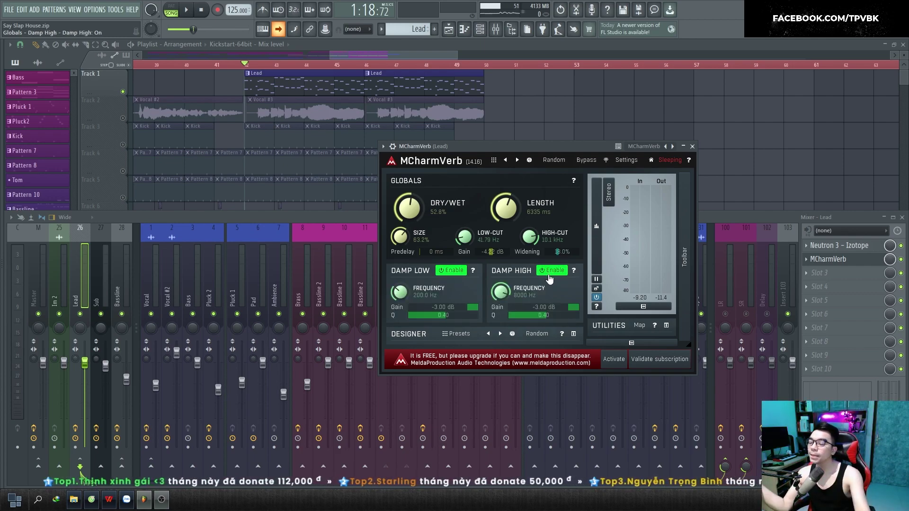
{"action": "left_click_drag", "start_coordinate": [400, 292], "coordinate": [396, 308]}
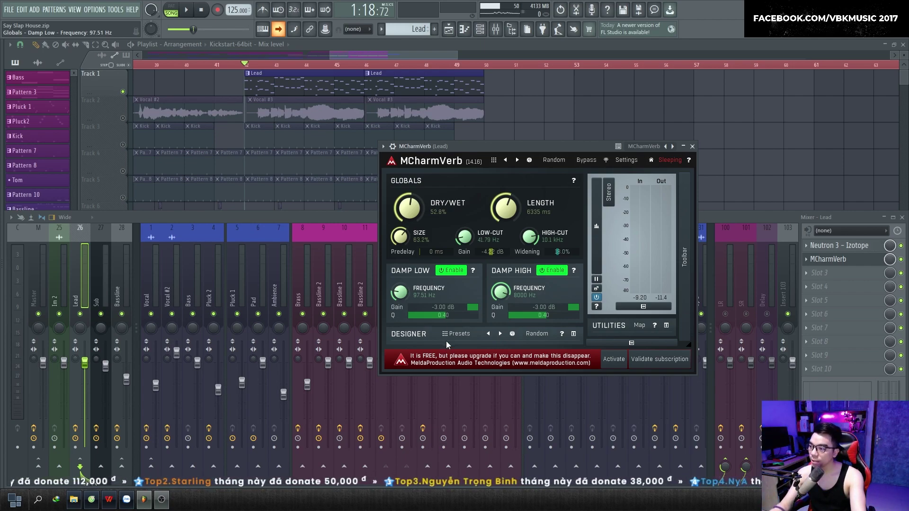
- Check the reverb's Designer presets and randomize the Designer settings twice
{"action": "left_click", "coordinate": [459, 335]}
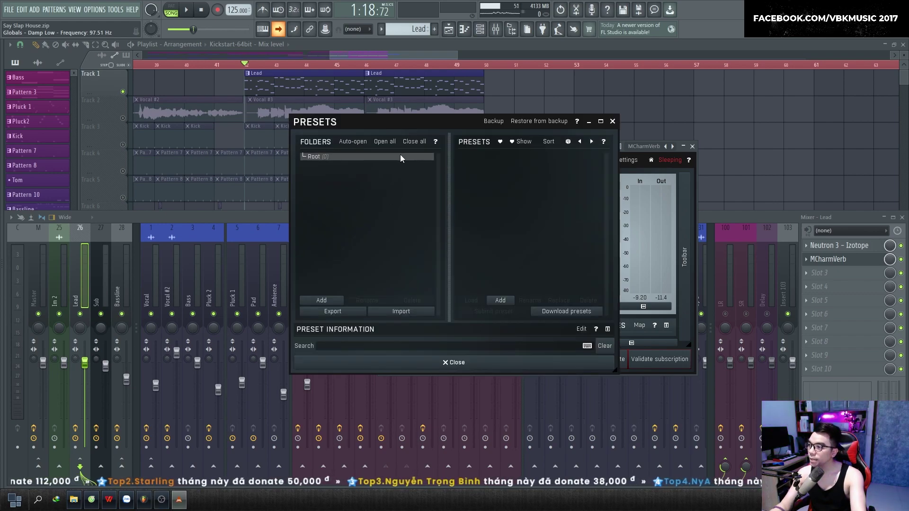
{"action": "left_click", "coordinate": [611, 122]}
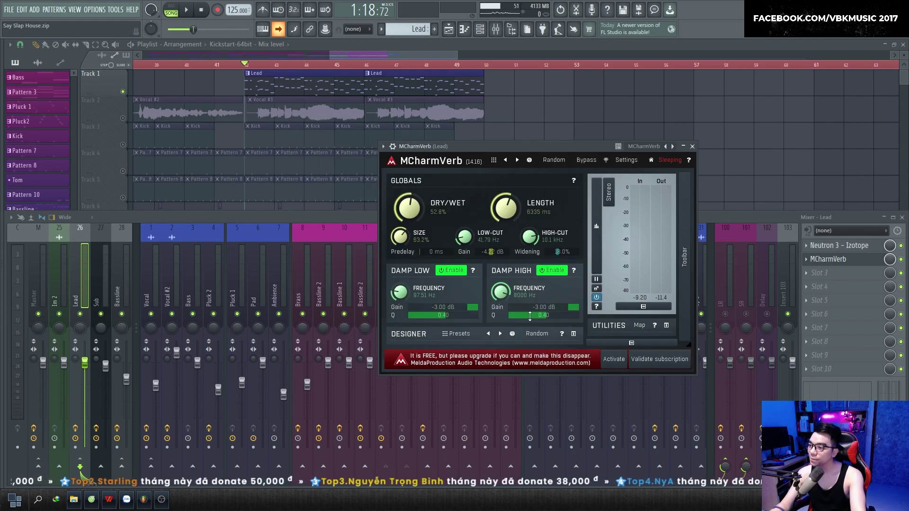
{"action": "left_click", "coordinate": [535, 334]}
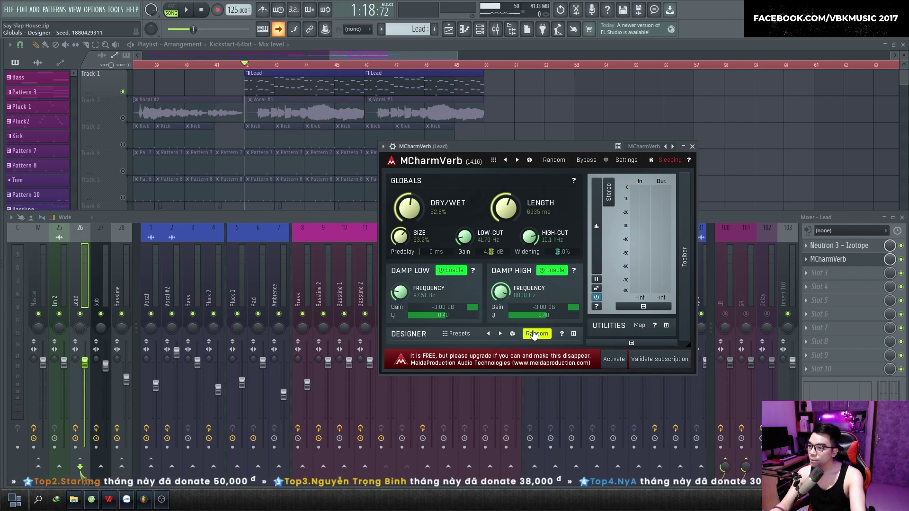
{"action": "left_click", "coordinate": [530, 334]}
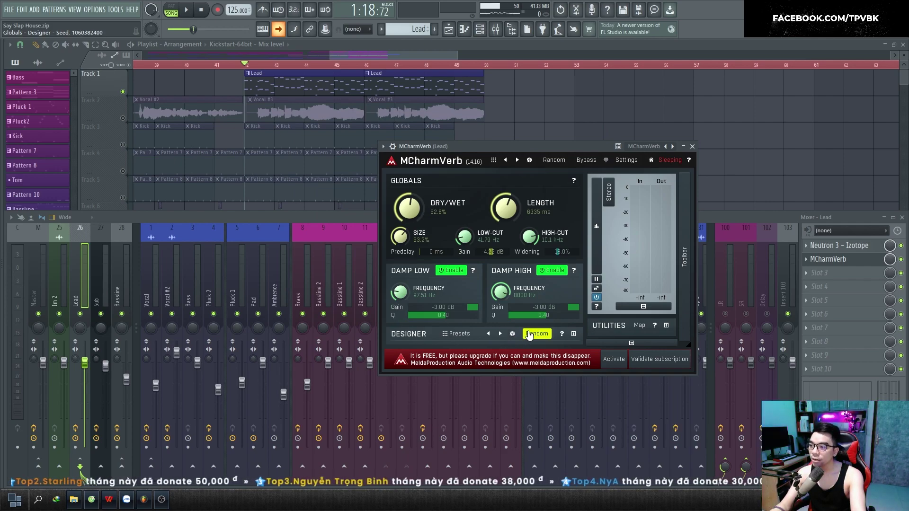
{"action": "left_click", "coordinate": [461, 334]}
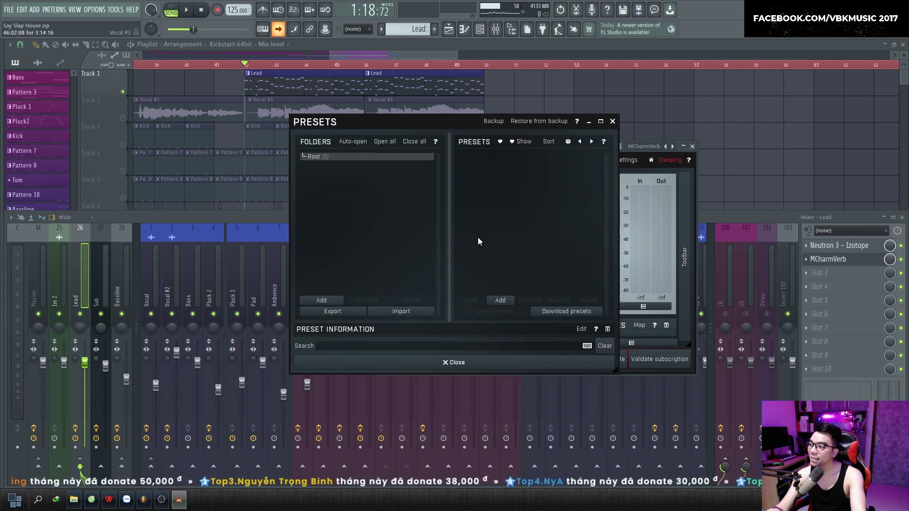
{"action": "key", "text": "Escape"}
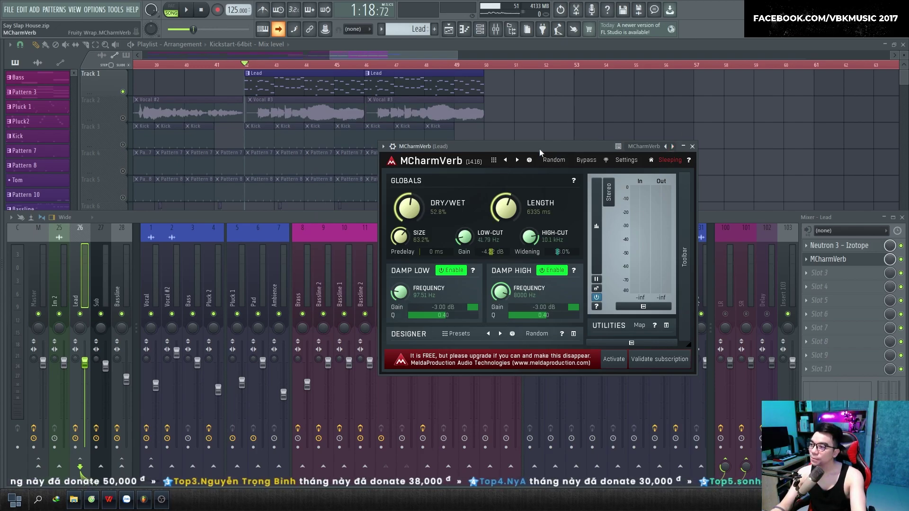
- Unsolo the lead and, in the full mix, set MCharmVerb's Dry/Wet to 46.4%, Length to 3280 ms, Low-cut to about 152 Hz and Damp Low to 169.4 Hz
{"action": "left_click", "coordinate": [253, 173]}
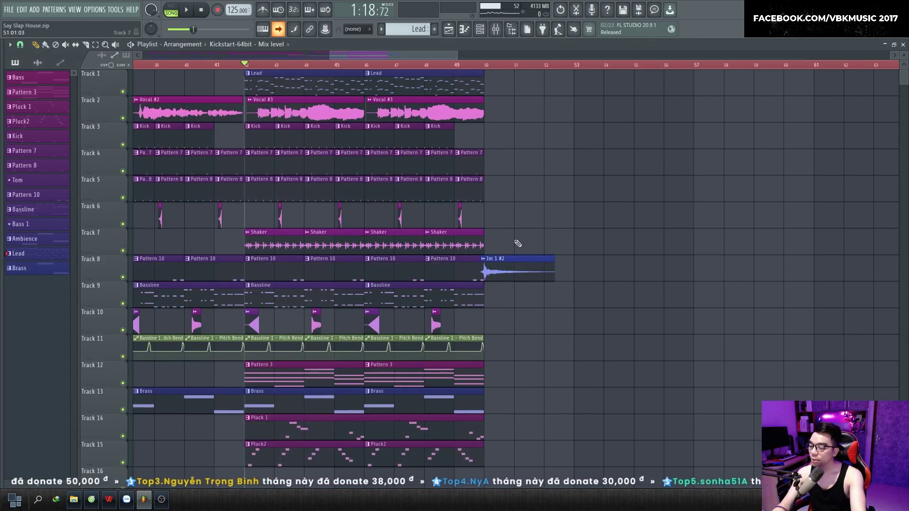
{"action": "key", "text": "F9"}
{"action": "left_click", "coordinate": [829, 262]}
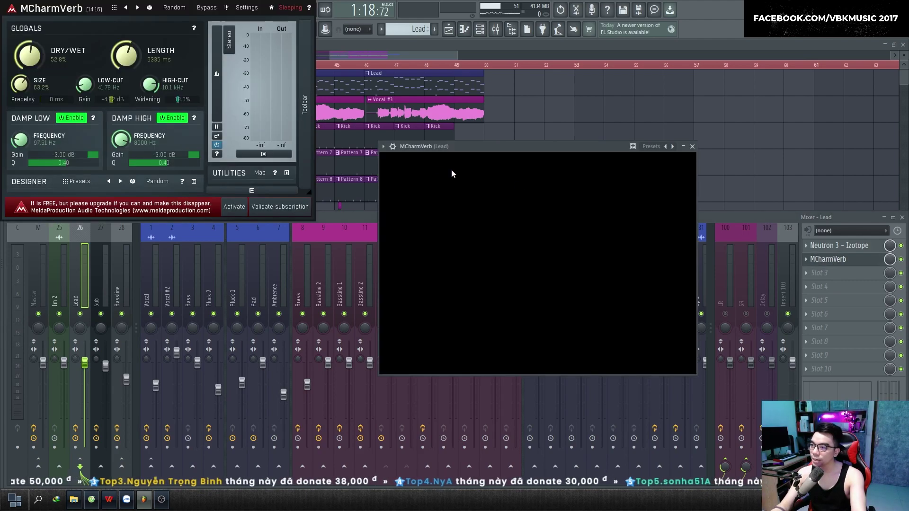
{"action": "left_click_drag", "start_coordinate": [547, 156], "coordinate": [614, 162]}
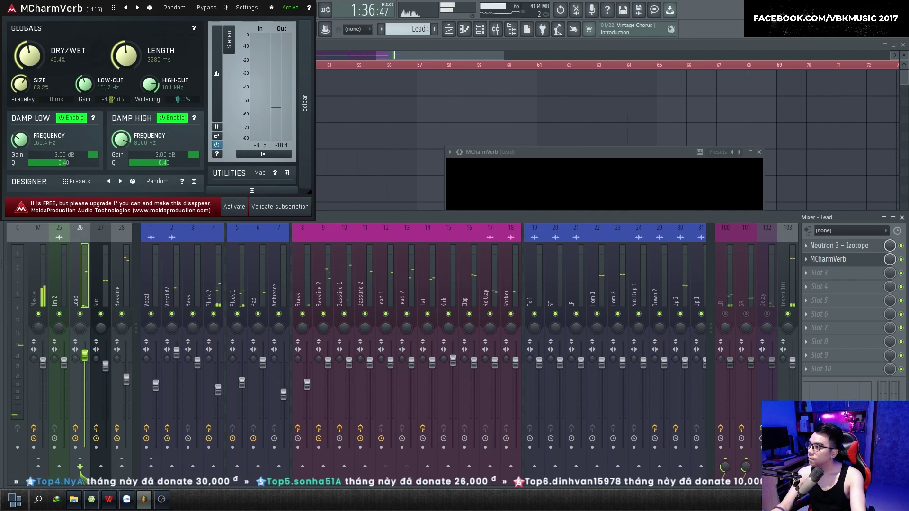
- Expand MCharmVerb's toolbar and compare the full mix with the reverb bypassed and enabled on the Lead track
{"action": "left_click", "coordinate": [304, 102]}
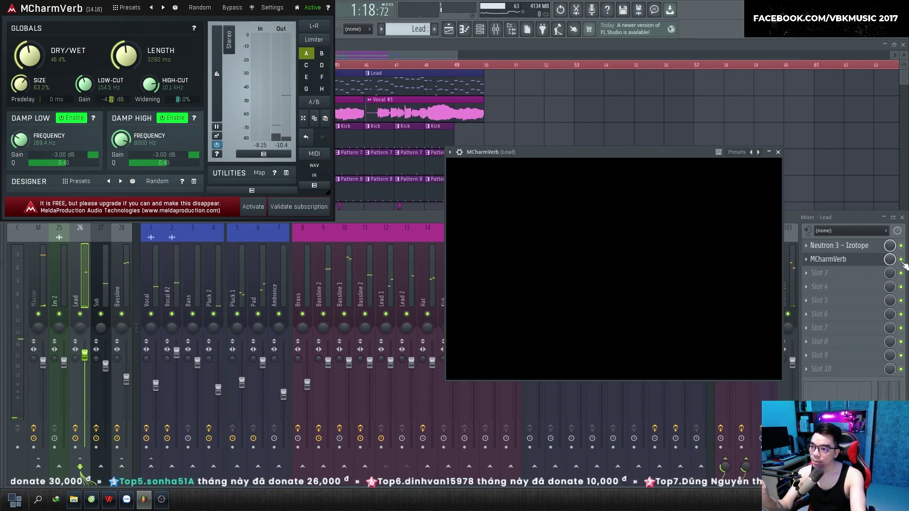
{"action": "left_click", "coordinate": [902, 261]}
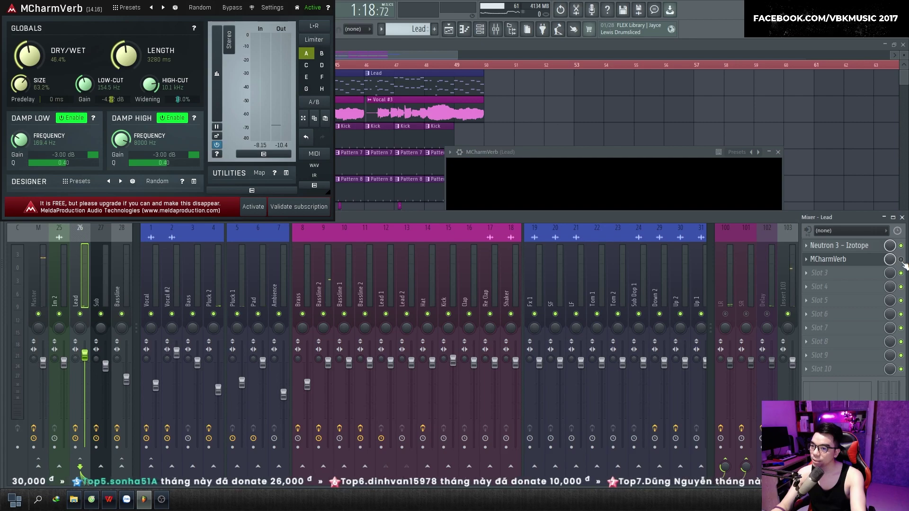
{"action": "key", "text": "space"}
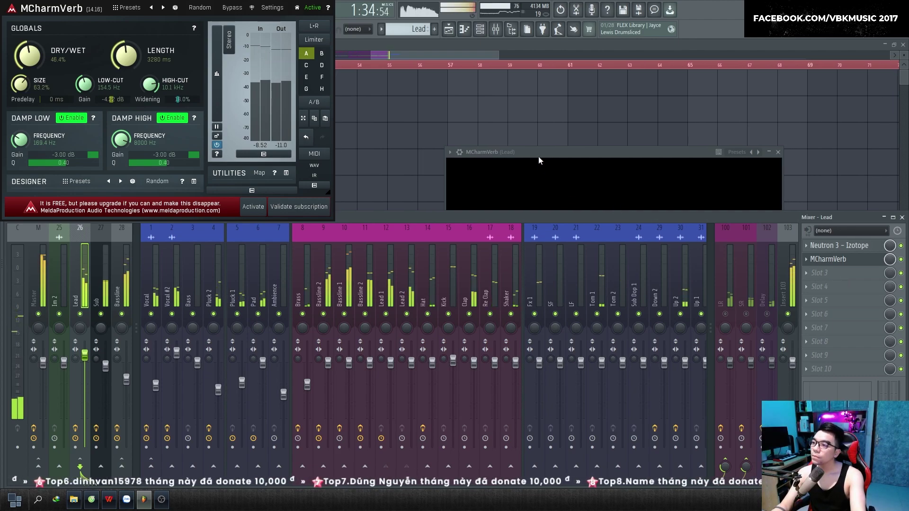
{"action": "key", "text": "space"}
- Replace MCharmVerb in the Lead track's second effect slot with Cymatics Space Lite, searching the effect plugins for "space"
{"action": "left_click", "coordinate": [806, 259]}
{"action": "left_click", "coordinate": [816, 283]}
{"action": "left_click", "coordinate": [826, 261]}
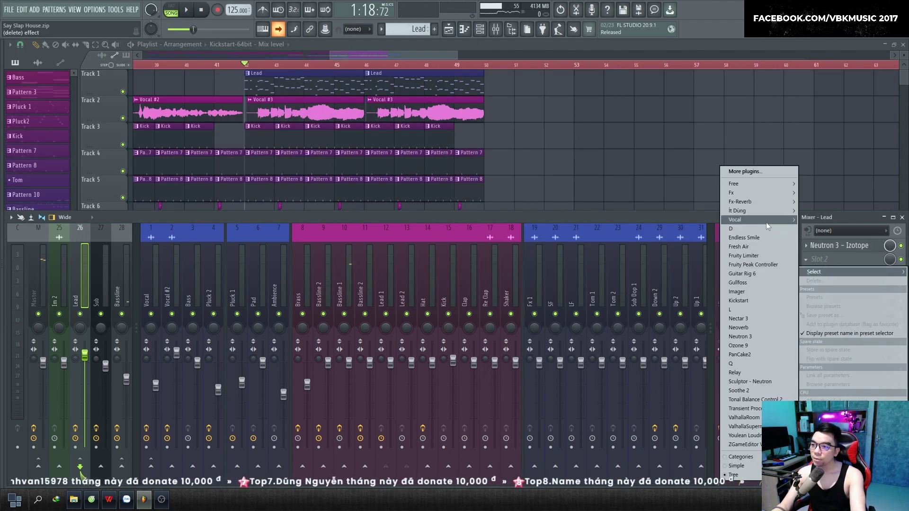
{"action": "left_click", "coordinate": [755, 173]}
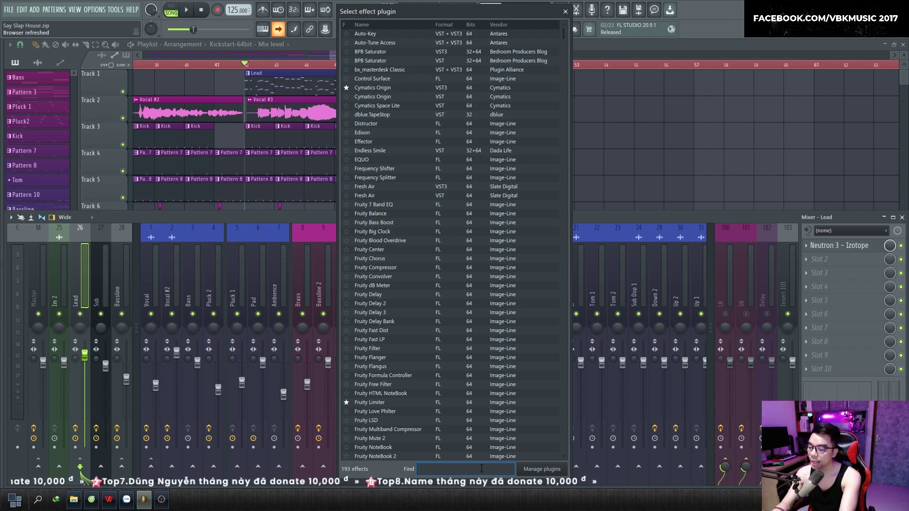
{"action": "type", "text": "space"}
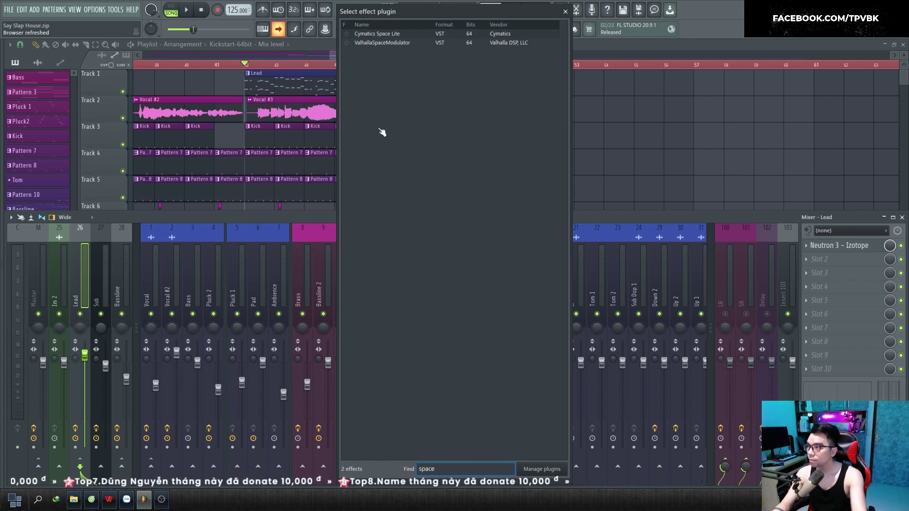
{"action": "double_click", "coordinate": [384, 34]}
{"action": "left_click_drag", "start_coordinate": [584, 141], "coordinate": [535, 118]}
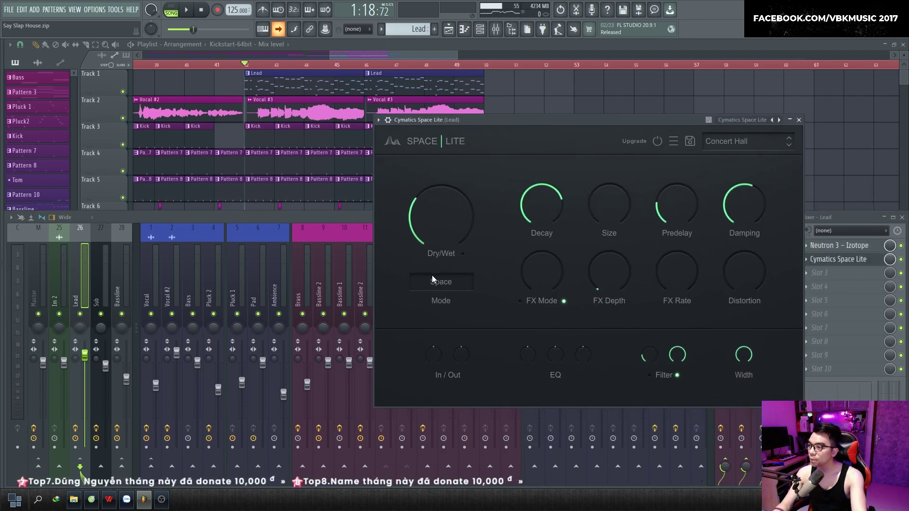
- Review the available reverb modes in Space Lite and set its Mode to Hall Long
{"action": "left_click", "coordinate": [450, 282]}
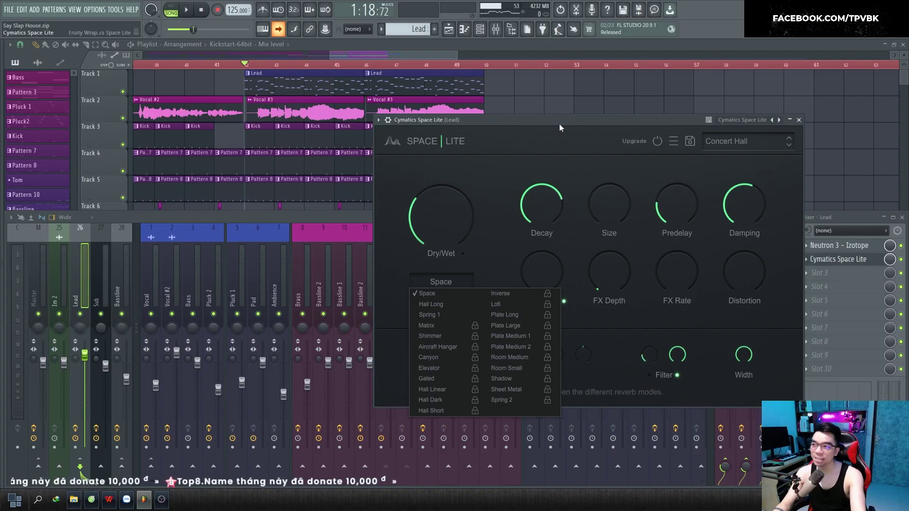
{"action": "left_click_drag", "start_coordinate": [559, 127], "coordinate": [538, 141]}
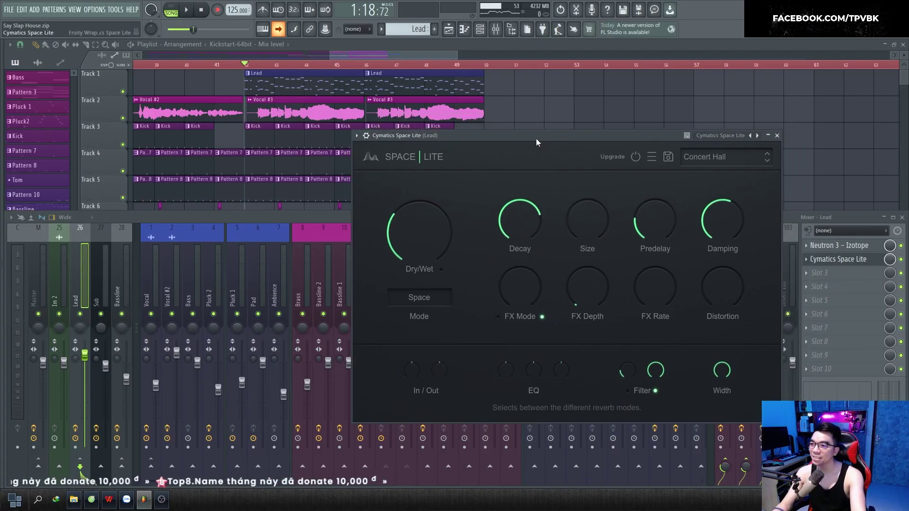
{"action": "left_click", "coordinate": [425, 298]}
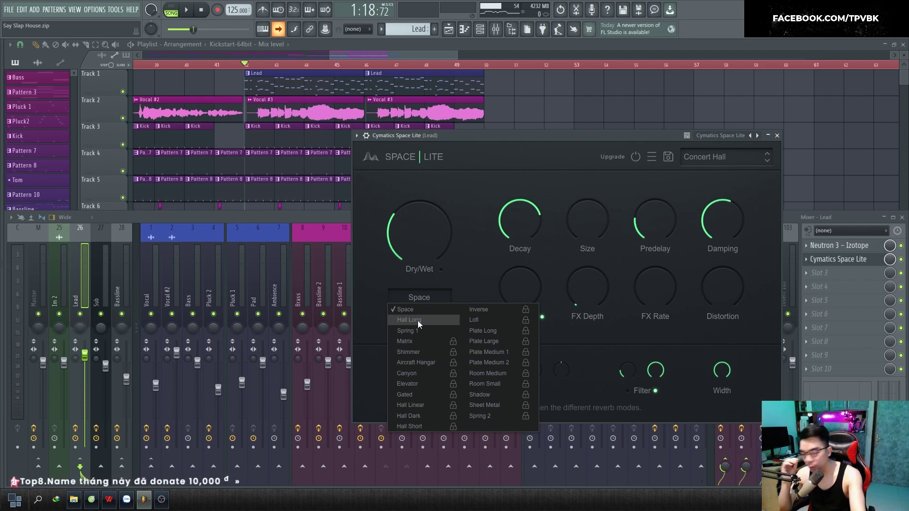
{"action": "left_click", "coordinate": [418, 320]}
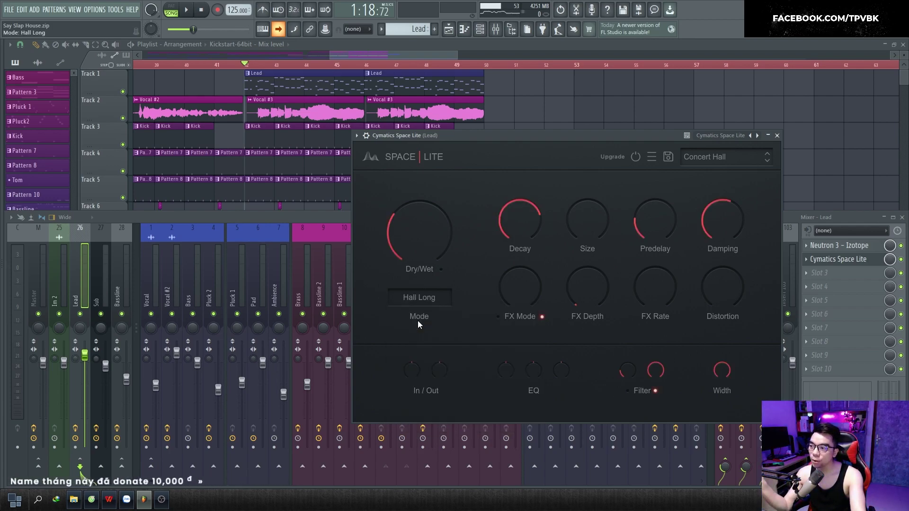
{"action": "left_click", "coordinate": [430, 298]}
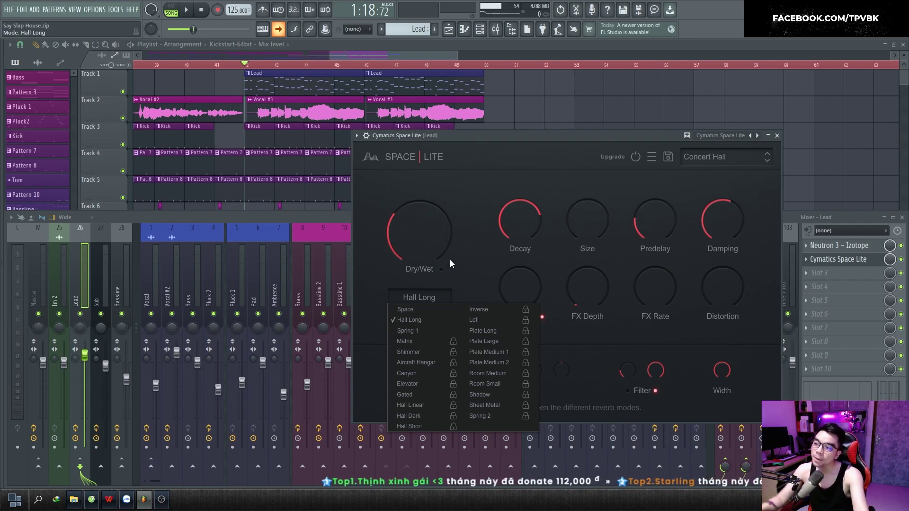
{"action": "left_click", "coordinate": [467, 178]}
{"action": "left_click", "coordinate": [417, 298]}
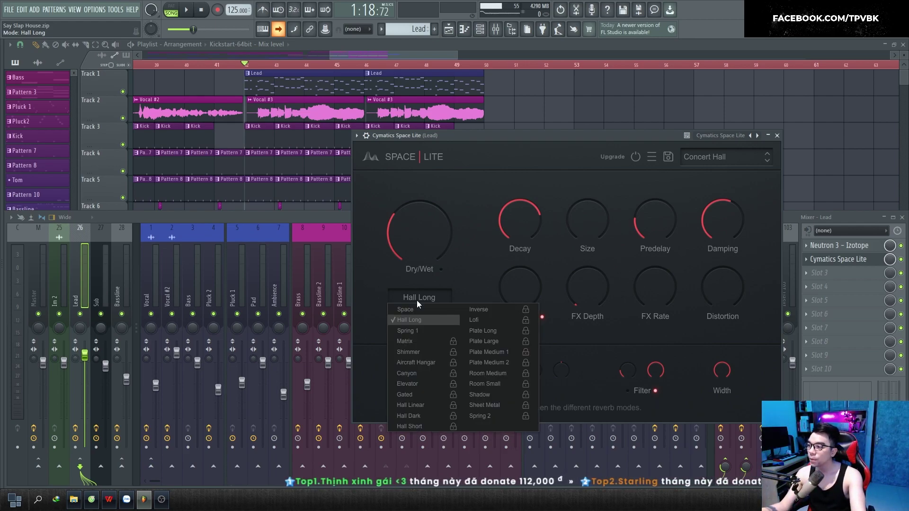
{"action": "left_click", "coordinate": [421, 320]}
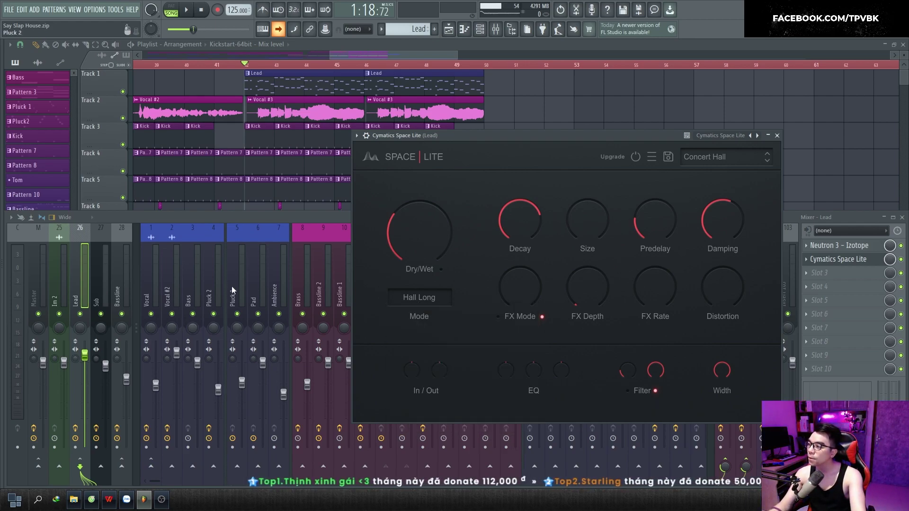
- Solo the lead clips and audition them with Space Lite's Dry/Wet raised to fully wet
{"action": "left_click_drag", "start_coordinate": [572, 135], "coordinate": [477, 125]}
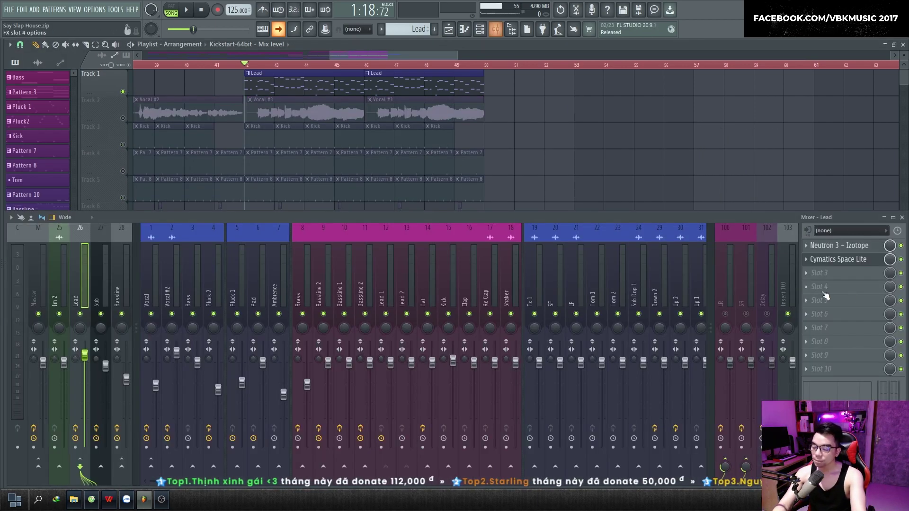
{"action": "key", "text": "space"}
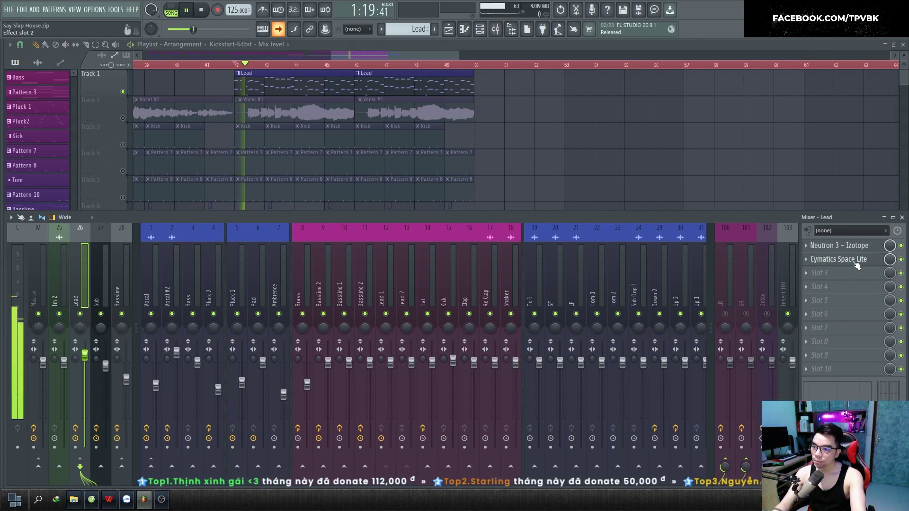
{"action": "left_click", "coordinate": [859, 261]}
{"action": "key", "text": "space"}
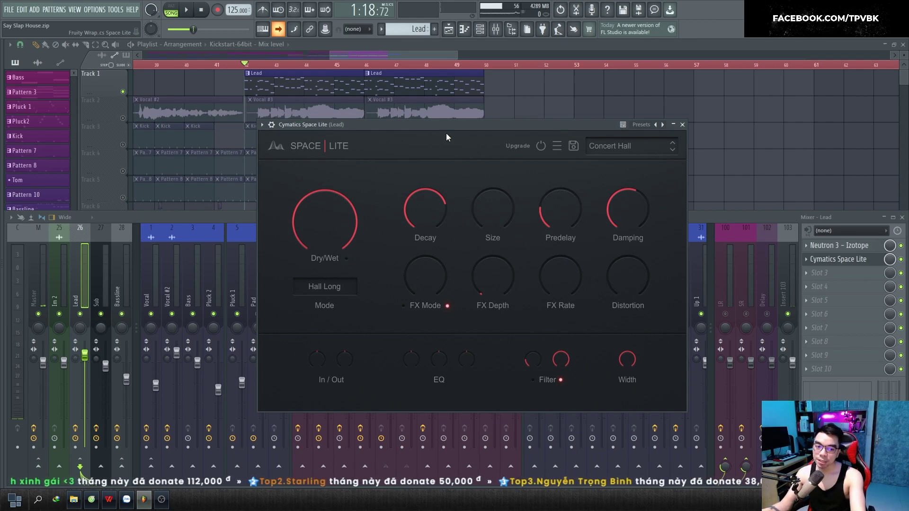
{"action": "left_click_drag", "start_coordinate": [393, 129], "coordinate": [435, 126]}
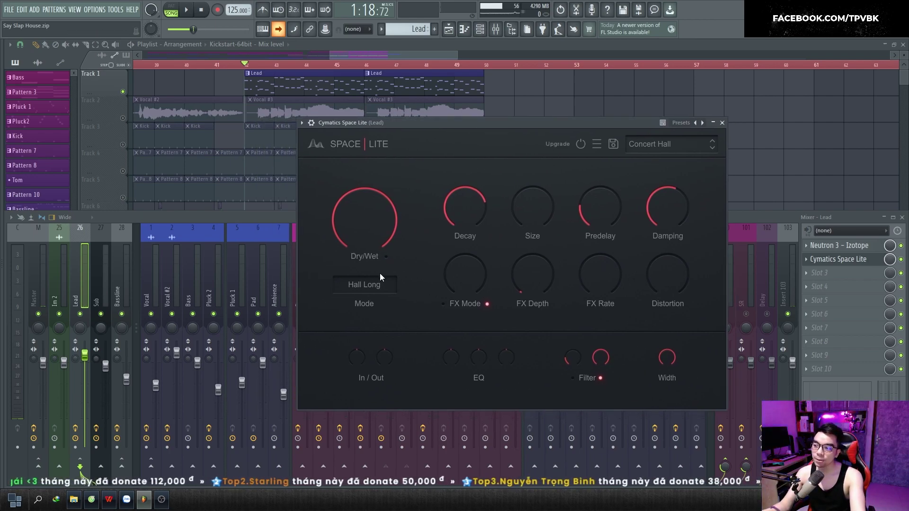
- Lower Space Lite's Dry/Wet to 36% while auditioning the soloed lead
{"action": "left_click_drag", "start_coordinate": [362, 201], "coordinate": [356, 248]}
{"action": "key", "text": "space"}
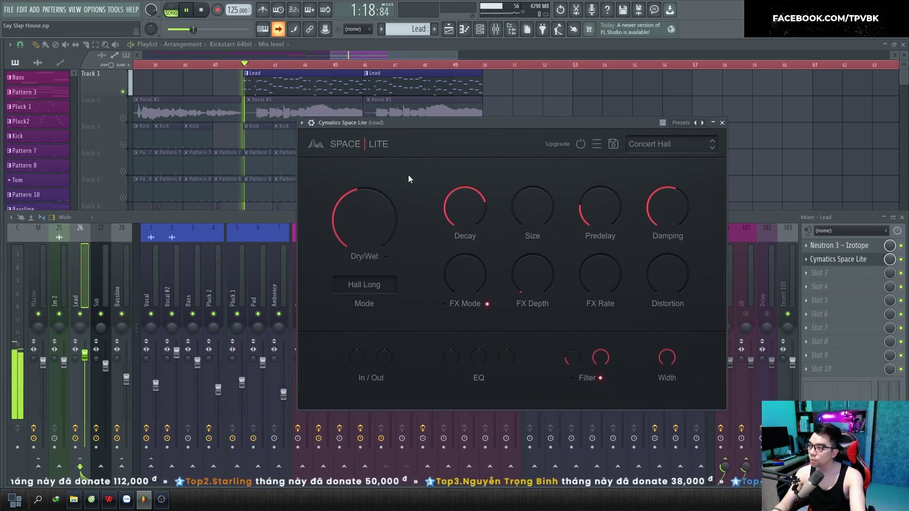
{"action": "left_click_drag", "start_coordinate": [389, 217], "coordinate": [369, 257]}
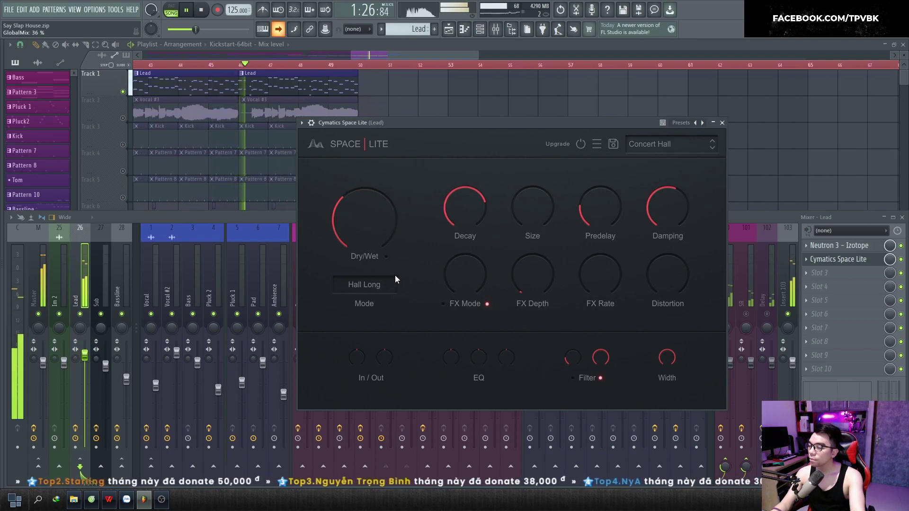
{"action": "key", "text": "space"}
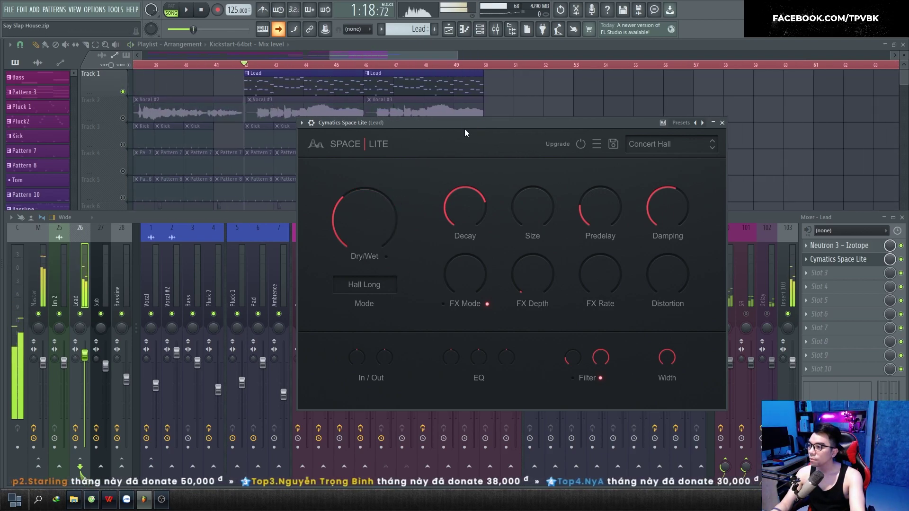
- Set Space Lite's Decay to 27%, Predelay to 57 ms, Damping to -14% and Size to 0%
{"action": "left_click_drag", "start_coordinate": [466, 187], "coordinate": [460, 231]}
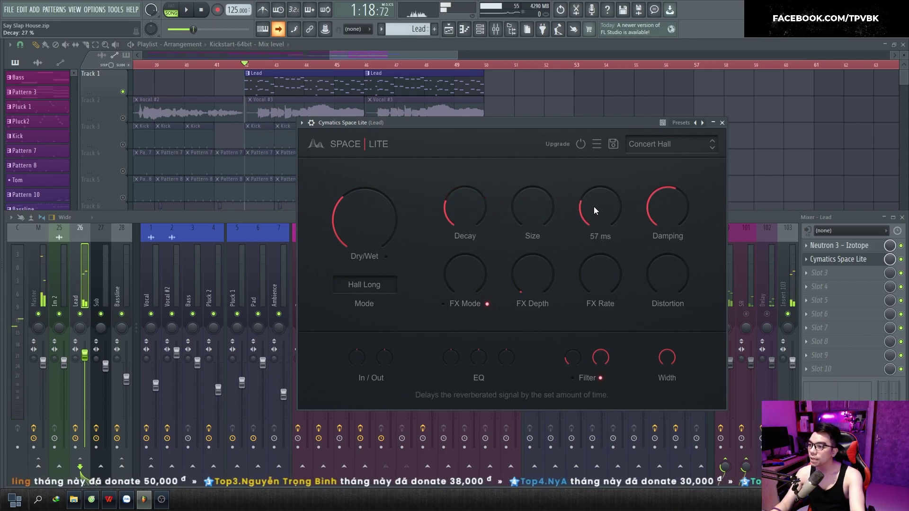
{"action": "left_click_drag", "start_coordinate": [667, 212], "coordinate": [666, 225]}
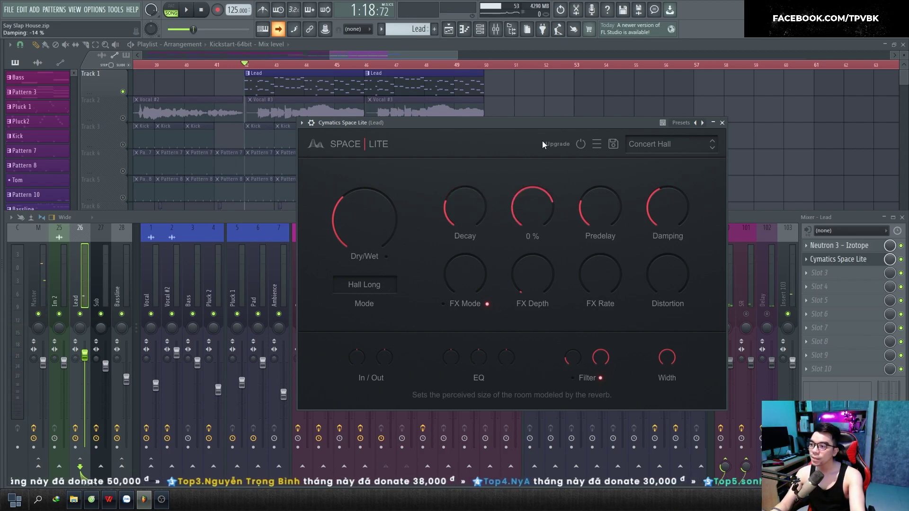
- Set Space Lite's Size to 41%, cycle through the FX Mode types back to Pitch, and set FX Depth to 0%
{"action": "left_click_drag", "start_coordinate": [543, 141], "coordinate": [533, 168]}
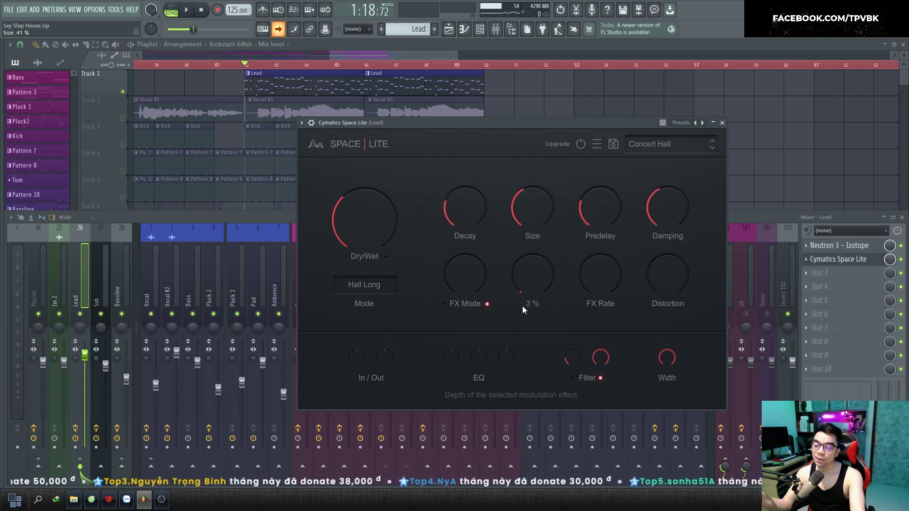
{"action": "left_click_drag", "start_coordinate": [471, 275], "coordinate": [460, 235]}
{"action": "mouse_move", "coordinate": [465, 266]}
{"action": "left_mouse_down"}
{"action": "mouse_move", "coordinate": [468, 250]}
{"action": "mouse_move", "coordinate": [476, 252]}
{"action": "left_mouse_up"}
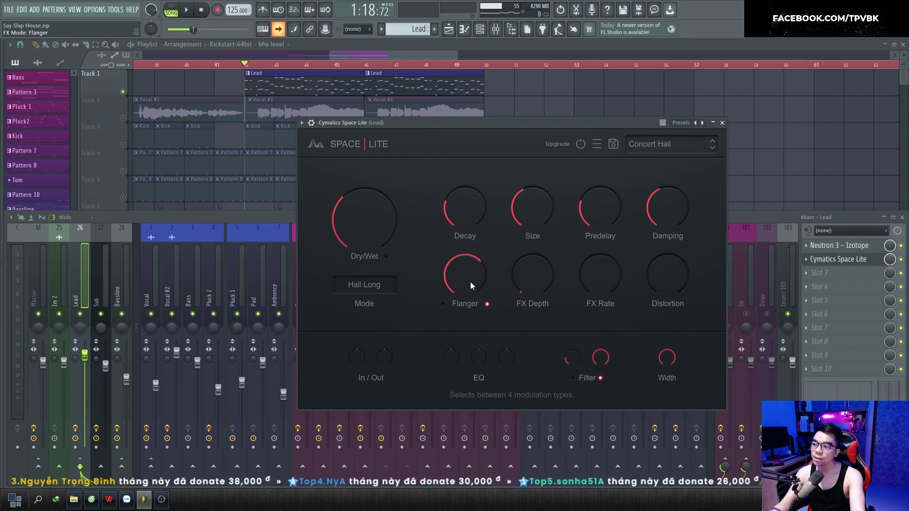
{"action": "left_click_drag", "start_coordinate": [471, 286], "coordinate": [473, 327]}
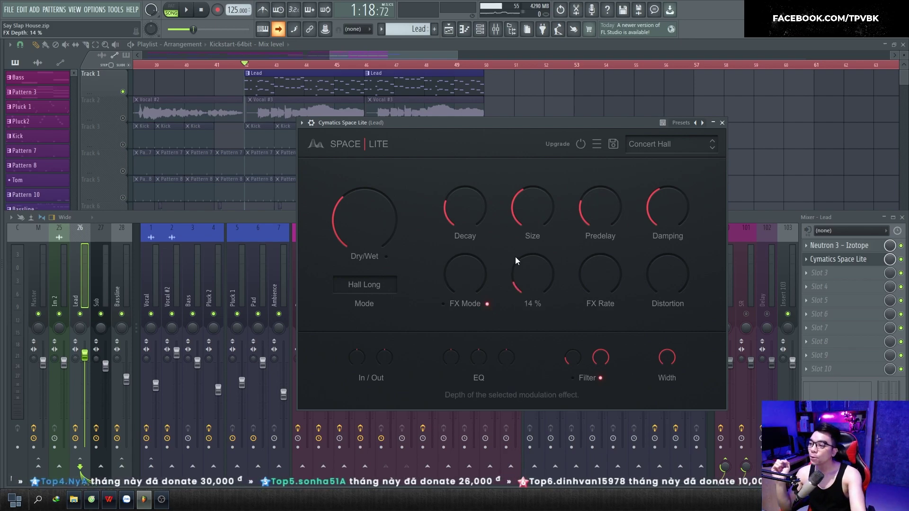
{"action": "left_click_drag", "start_coordinate": [515, 257], "coordinate": [518, 294]}
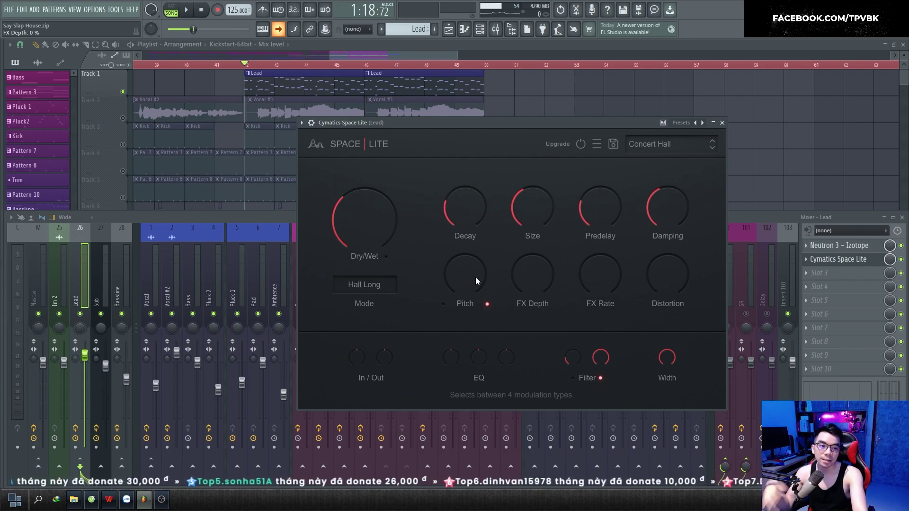
- Audition the soloed lead with FX Mode on Chorus and Flanger, FX Depth at 88% and Dry/Wet at 100%
{"action": "key", "text": "space"}
{"action": "left_click_drag", "start_coordinate": [476, 277], "coordinate": [464, 258]}
{"action": "left_click_drag", "start_coordinate": [519, 286], "coordinate": [553, 248]}
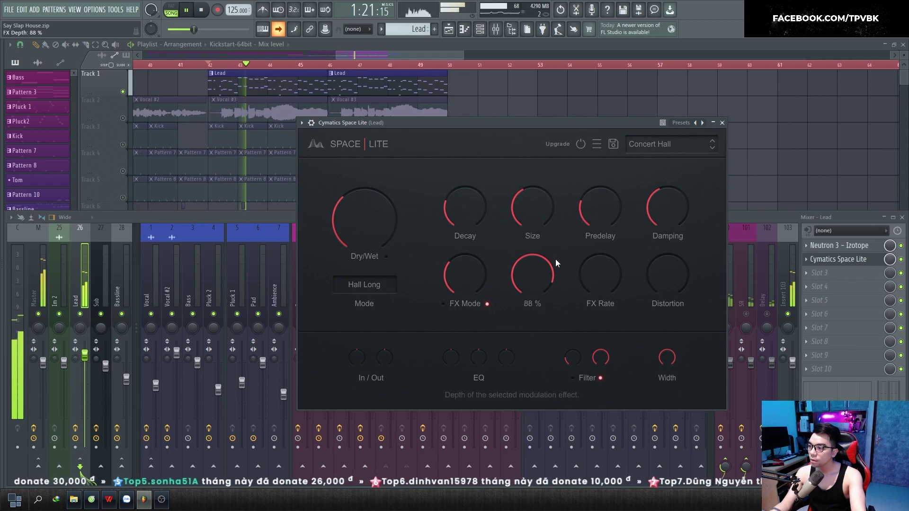
{"action": "left_click_drag", "start_coordinate": [390, 211], "coordinate": [391, 185]}
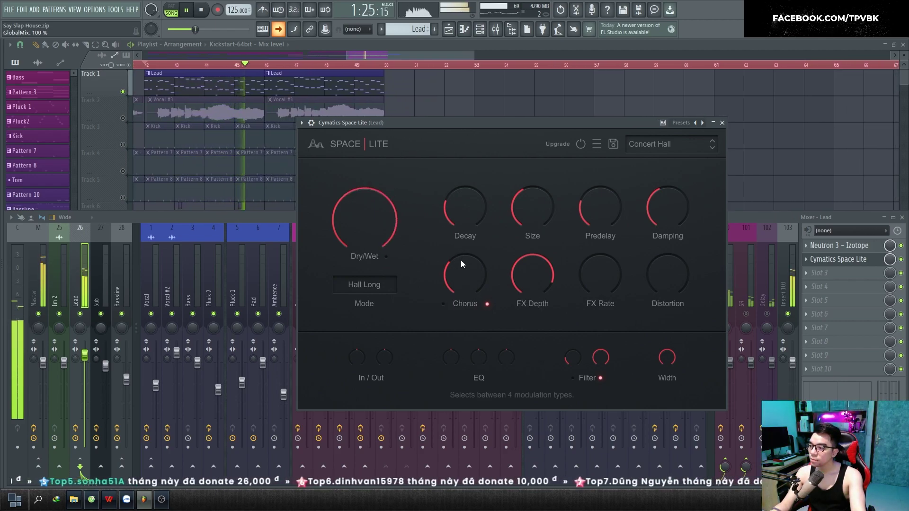
{"action": "left_click_drag", "start_coordinate": [461, 260], "coordinate": [476, 254]}
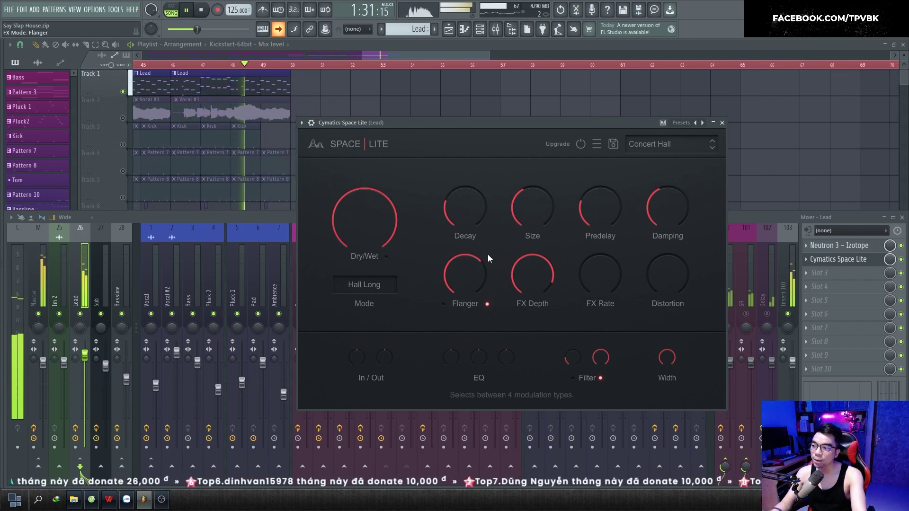
{"action": "key", "text": "space"}
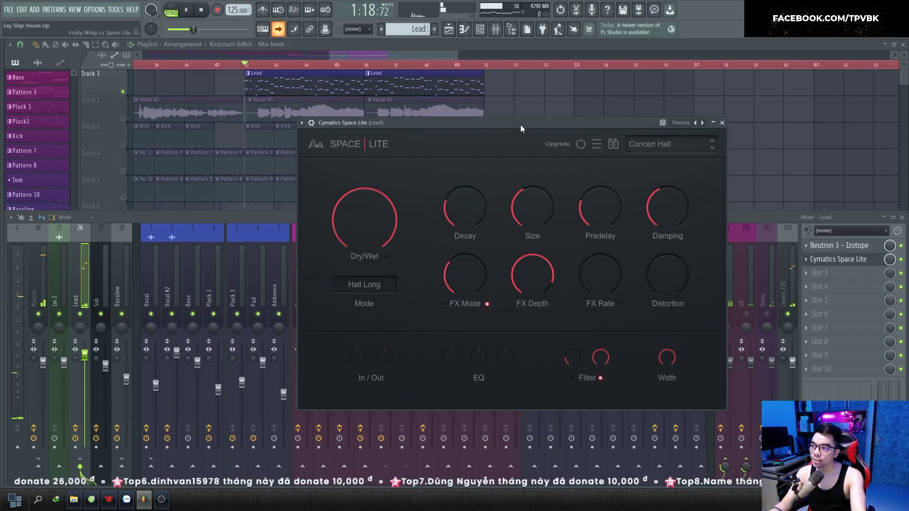
- Compare the modulation effect placed before and after the reverb during playback, and audition the Phaser mode
{"action": "key", "text": "space"}
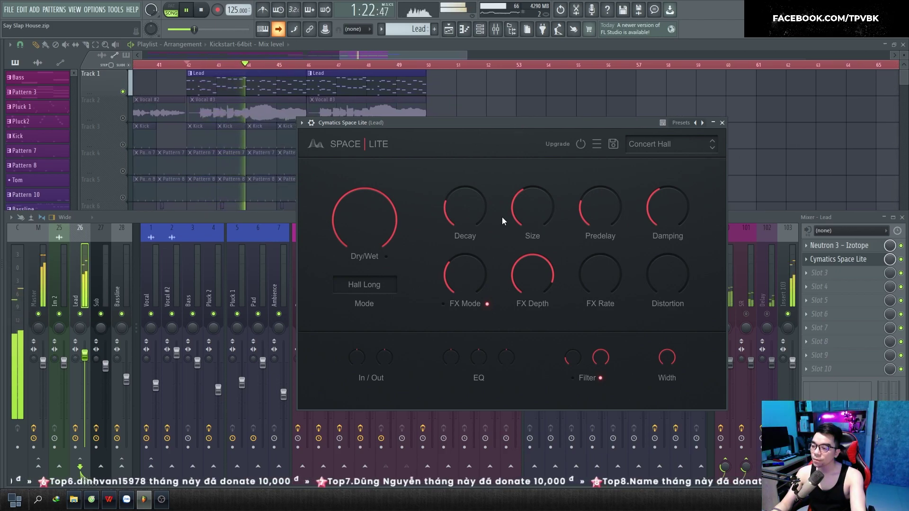
{"action": "left_click", "coordinate": [488, 306]}
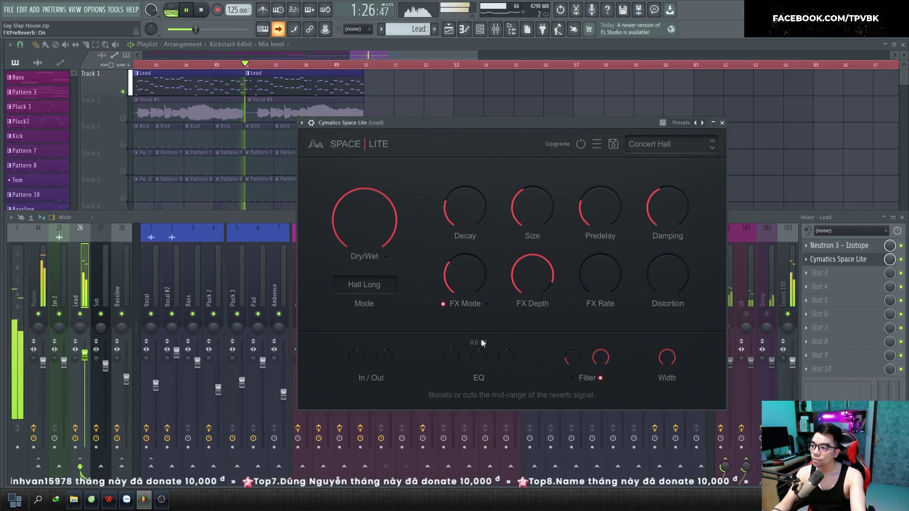
{"action": "left_click", "coordinate": [487, 305]}
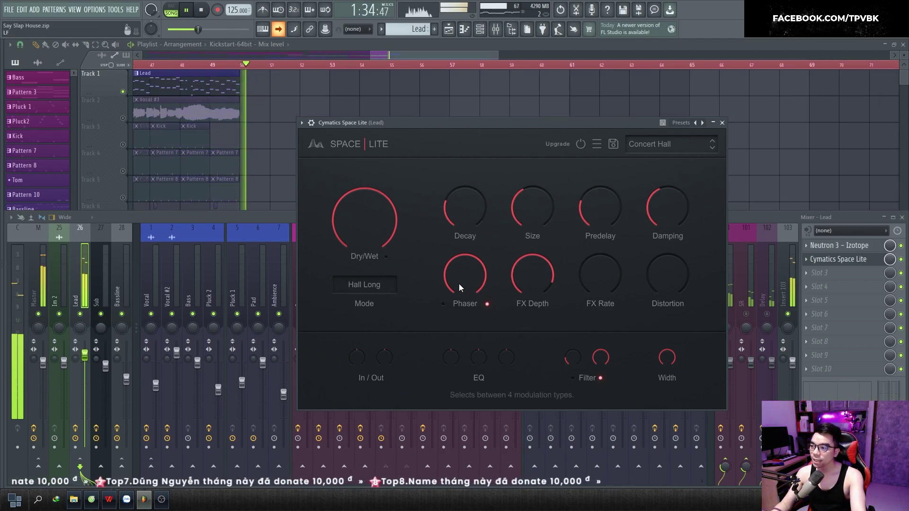
{"action": "key", "text": "space"}
- Set FX Mode to Pitch and audition the lead with FX Depth at 51%, a raised FX Rate and Distortion at 47%
{"action": "left_click_drag", "start_coordinate": [460, 270], "coordinate": [476, 377]}
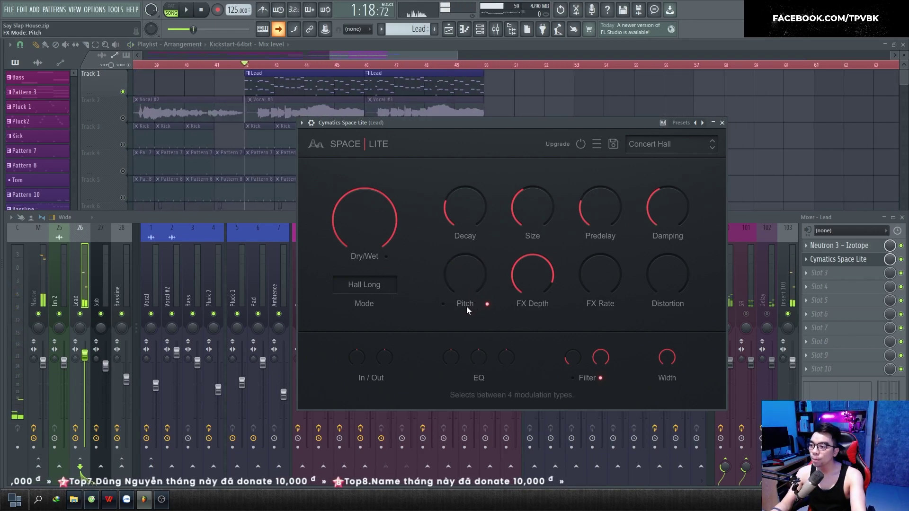
{"action": "key", "text": "space"}
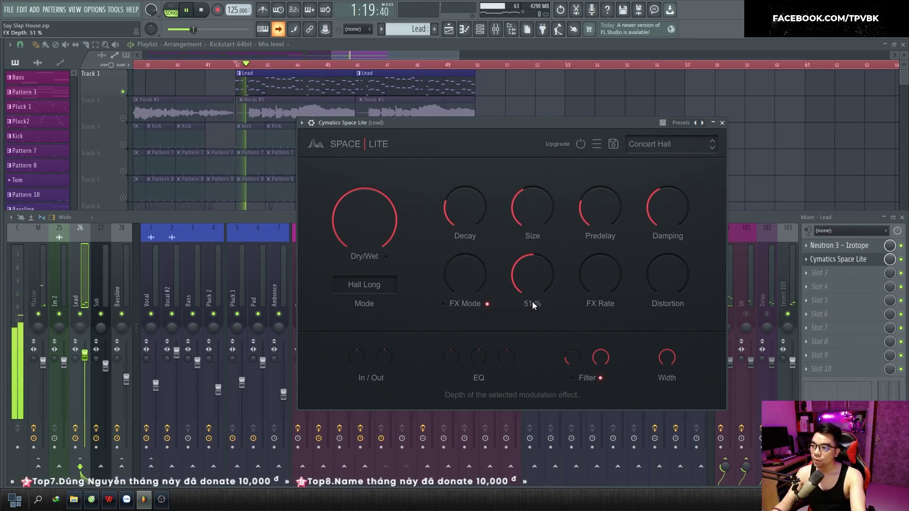
{"action": "left_click_drag", "start_coordinate": [597, 277], "coordinate": [590, 247]}
{"action": "left_click_drag", "start_coordinate": [656, 279], "coordinate": [675, 233]}
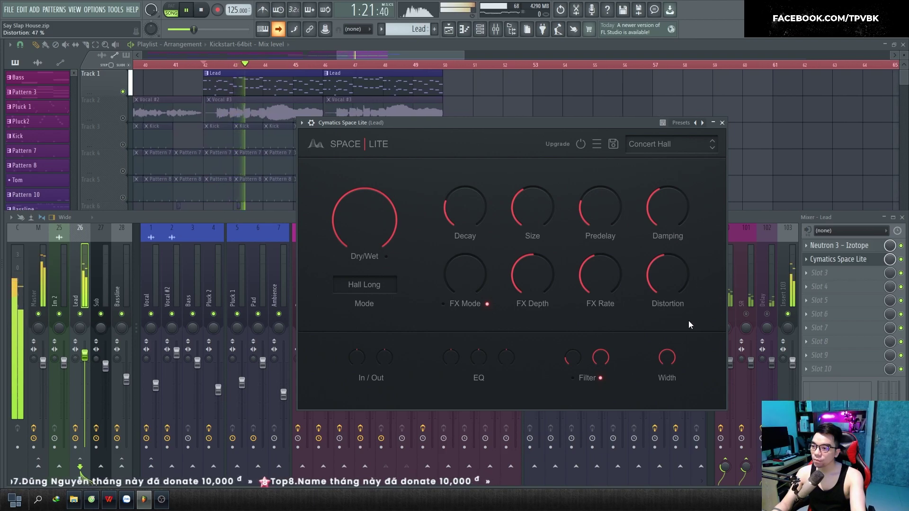
{"action": "key", "text": "space"}
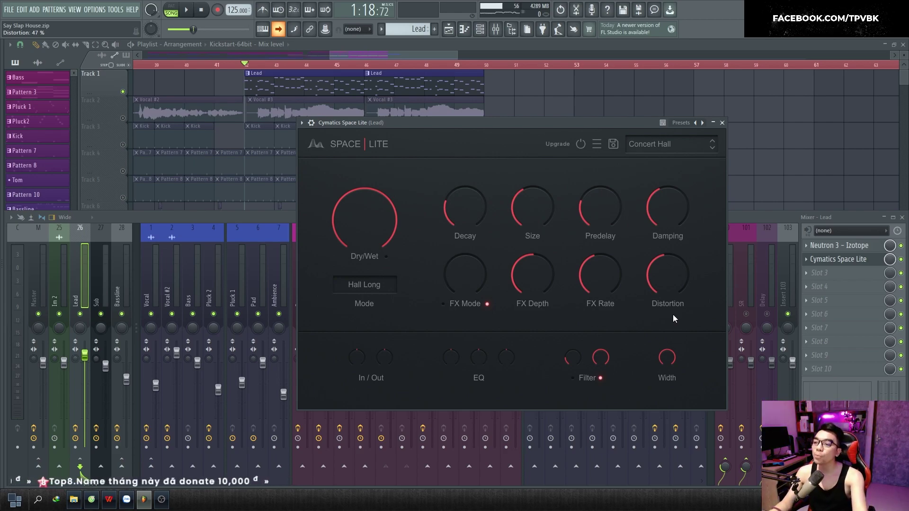
- Lower Space Lite's Distortion and FX Rate, reduce FX Depth to 38%, and close the plugin window
{"action": "left_click_drag", "start_coordinate": [659, 270], "coordinate": [659, 292]}
{"action": "left_click_drag", "start_coordinate": [595, 278], "coordinate": [595, 292]}
{"action": "left_click_drag", "start_coordinate": [527, 270], "coordinate": [527, 283]}
{"action": "mouse_move", "coordinate": [473, 265]}
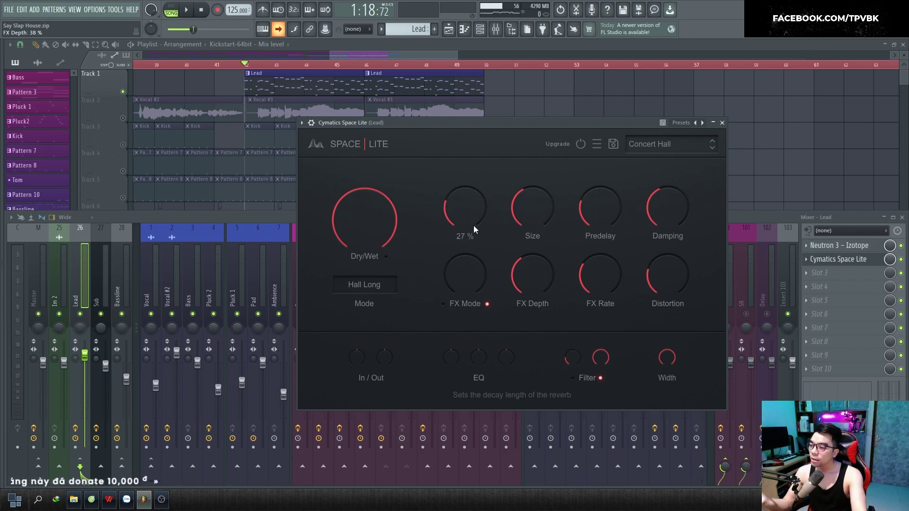
{"action": "left_click", "coordinate": [377, 287]}
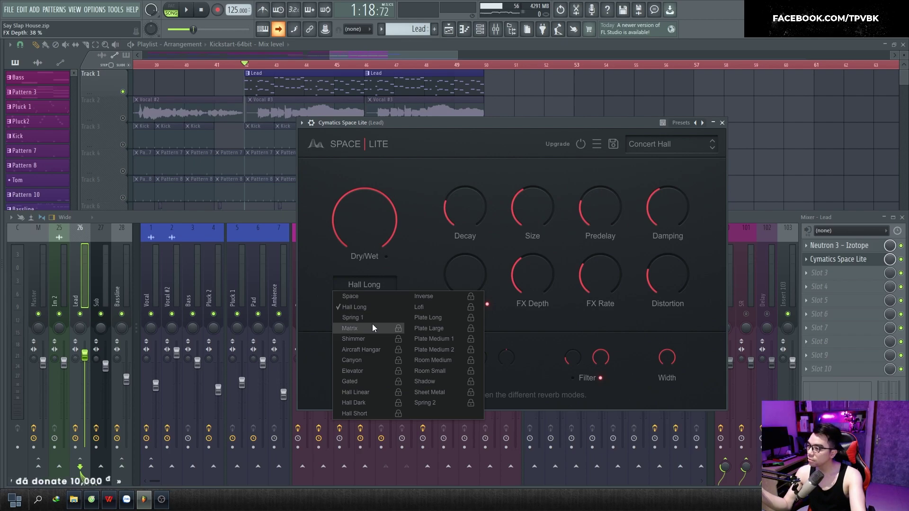
{"action": "left_click", "coordinate": [722, 122]}
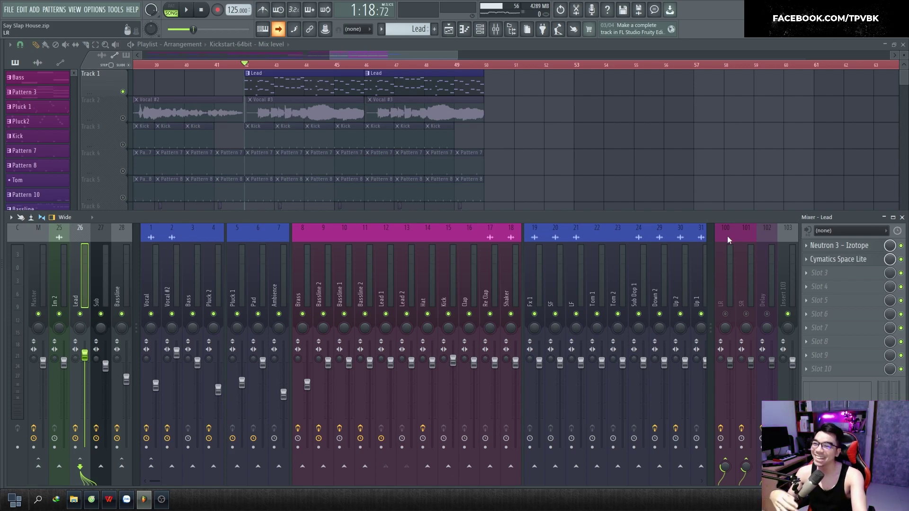
- Replace Cymatics Space Lite in the Lead track's second effect slot with ValhallaSupermassive
{"action": "left_click", "coordinate": [811, 260]}
{"action": "mouse_move", "coordinate": [811, 275]}
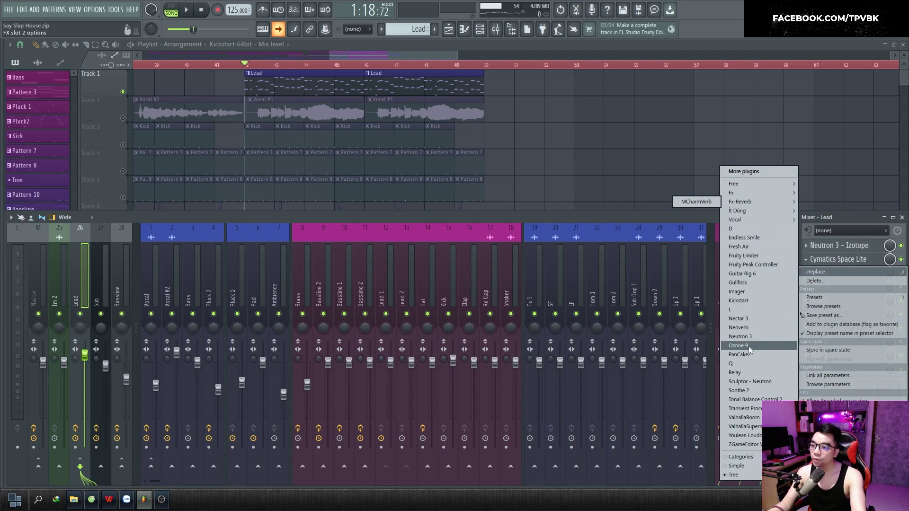
{"action": "left_click", "coordinate": [745, 427]}
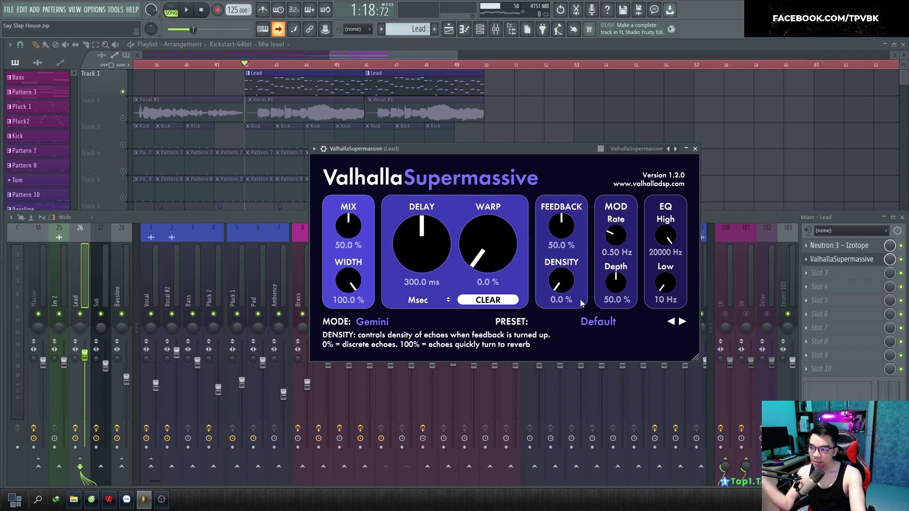
- Load ValhallaSupermassive's Carousel preset from the dotted echoes and audition it on the lead
{"action": "left_click", "coordinate": [618, 325]}
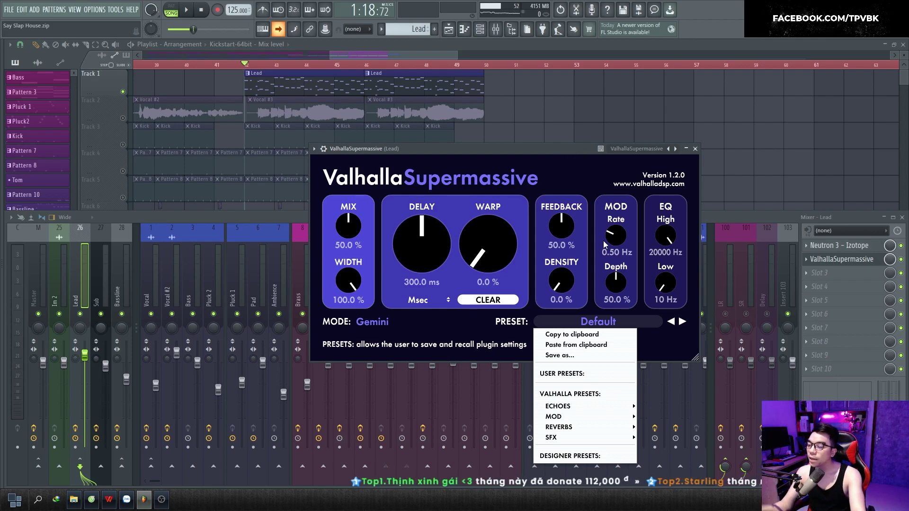
{"action": "left_click", "coordinate": [630, 321]}
{"action": "left_click", "coordinate": [630, 321]}
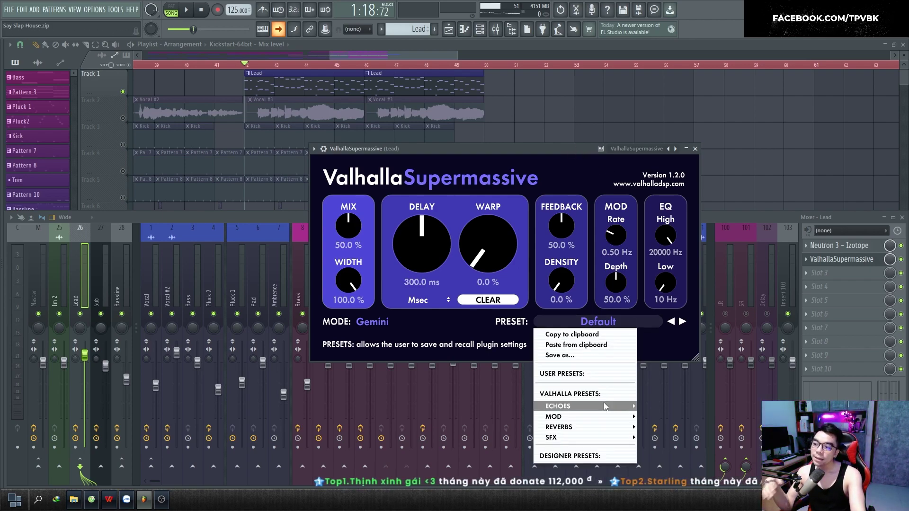
{"action": "mouse_move", "coordinate": [616, 406]}
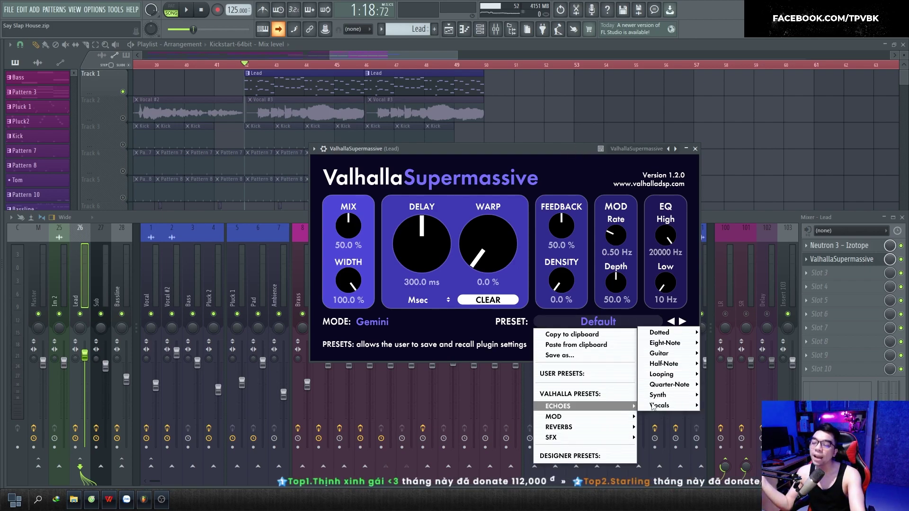
{"action": "mouse_move", "coordinate": [677, 337]}
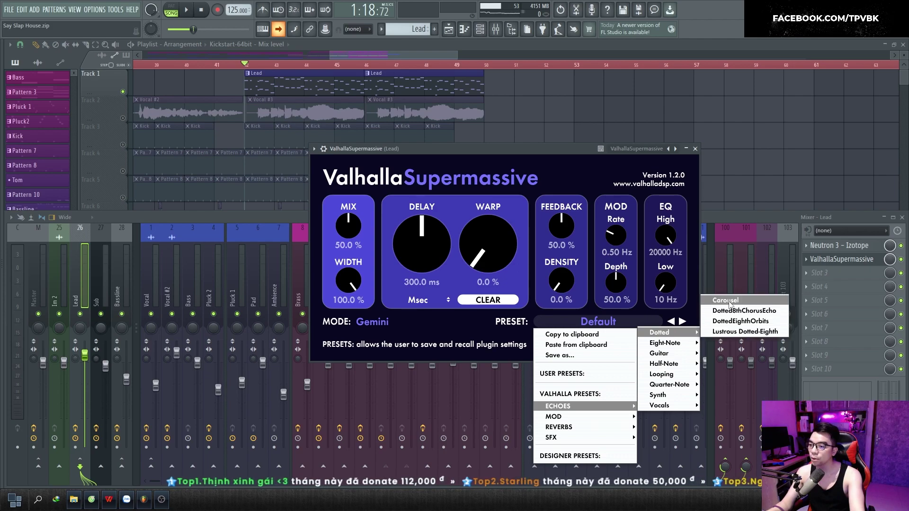
{"action": "left_click", "coordinate": [729, 303]}
{"action": "key", "text": "space"}
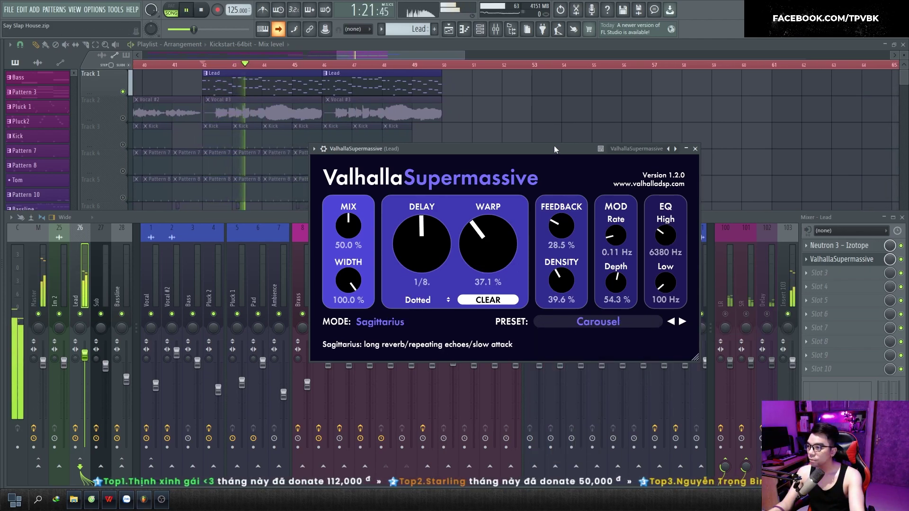
{"action": "key", "text": "space"}
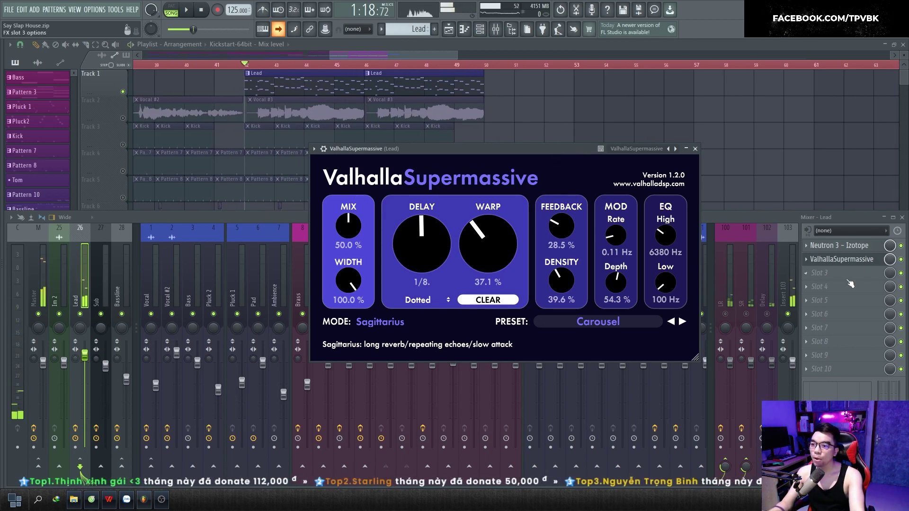
- Switch to the Dotted8thChorusEcho preset and audition it on the lead
{"action": "left_click", "coordinate": [683, 321]}
{"action": "key", "text": "space"}
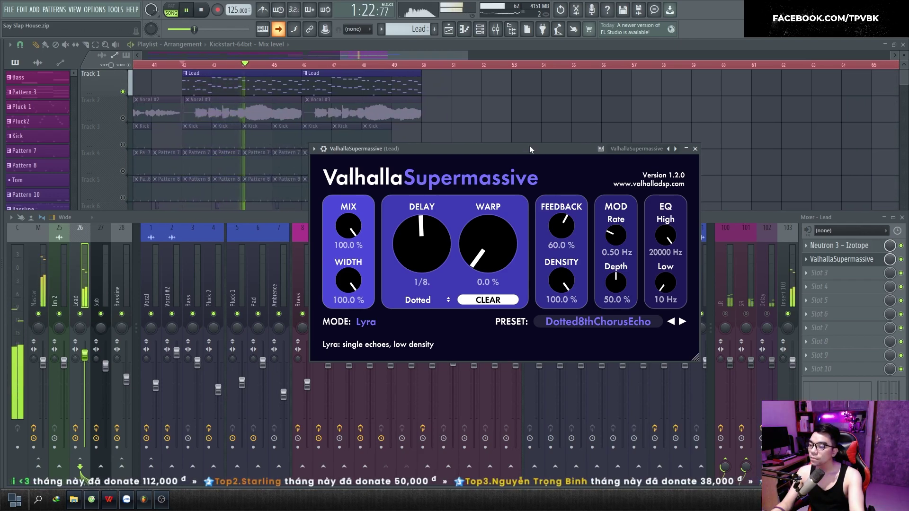
{"action": "key", "text": "space"}
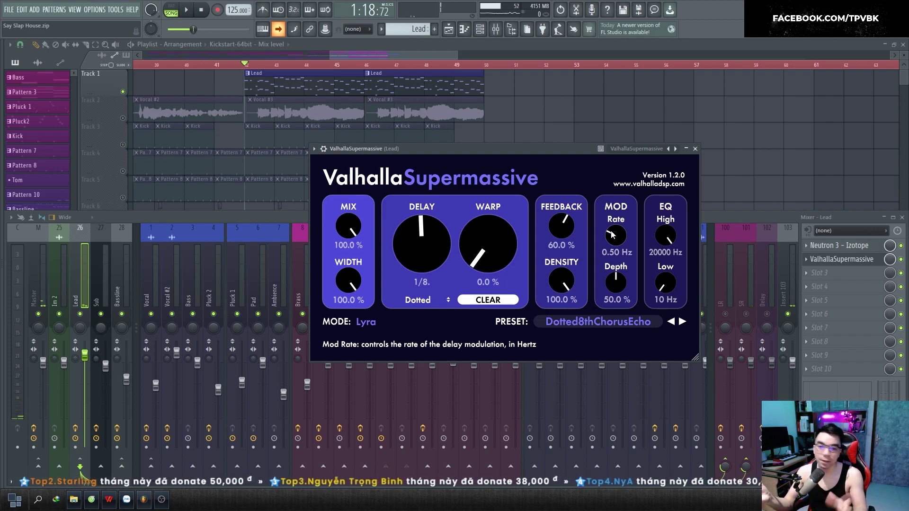
- Load the AmbienceChorus modulation preset and audition the lead with Delay raised to 134.4 ms
{"action": "left_click", "coordinate": [638, 324]}
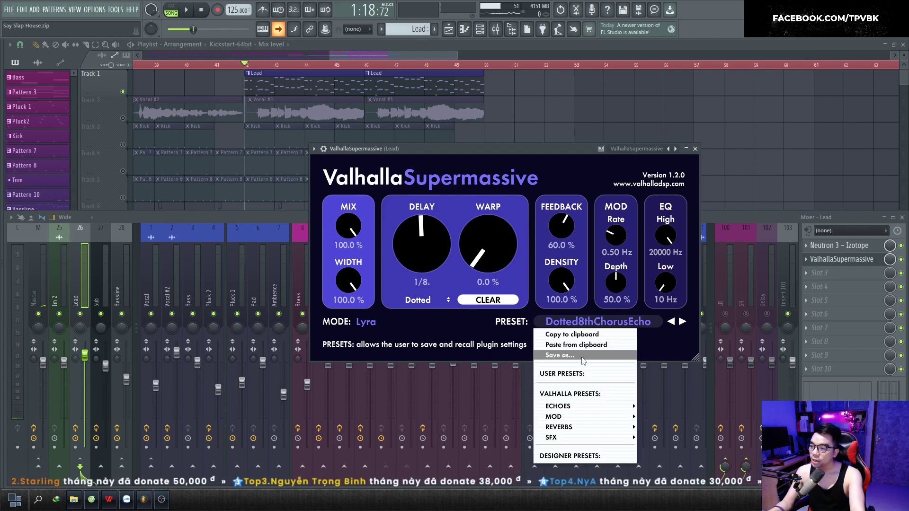
{"action": "mouse_move", "coordinate": [598, 422]}
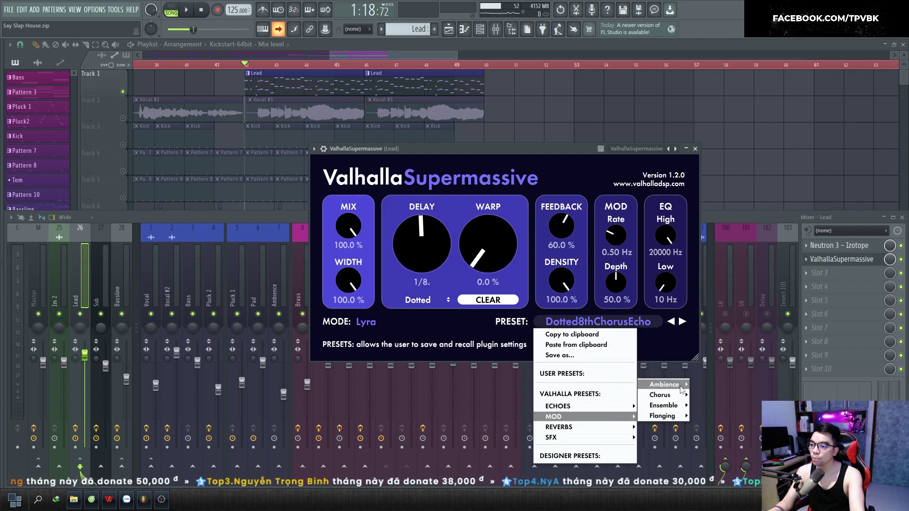
{"action": "left_click", "coordinate": [733, 367]}
{"action": "key", "text": "space"}
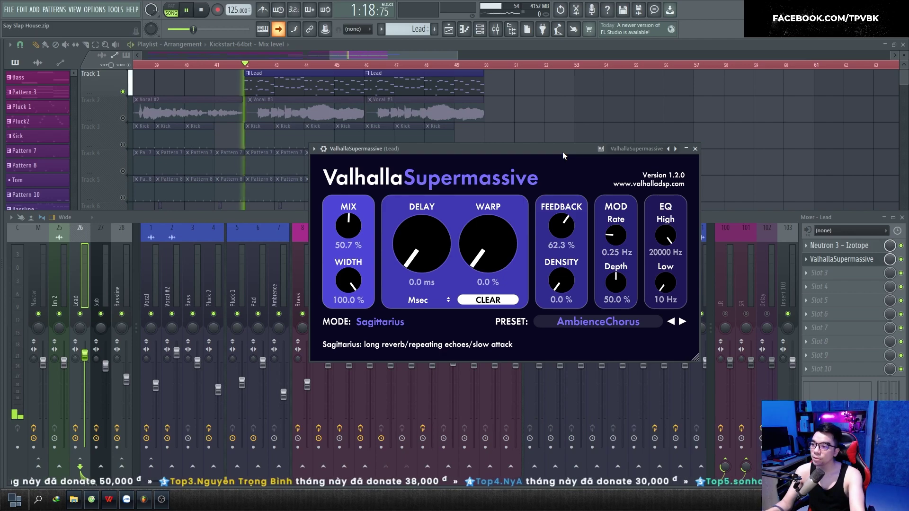
{"action": "left_click_drag", "start_coordinate": [430, 238], "coordinate": [431, 221]}
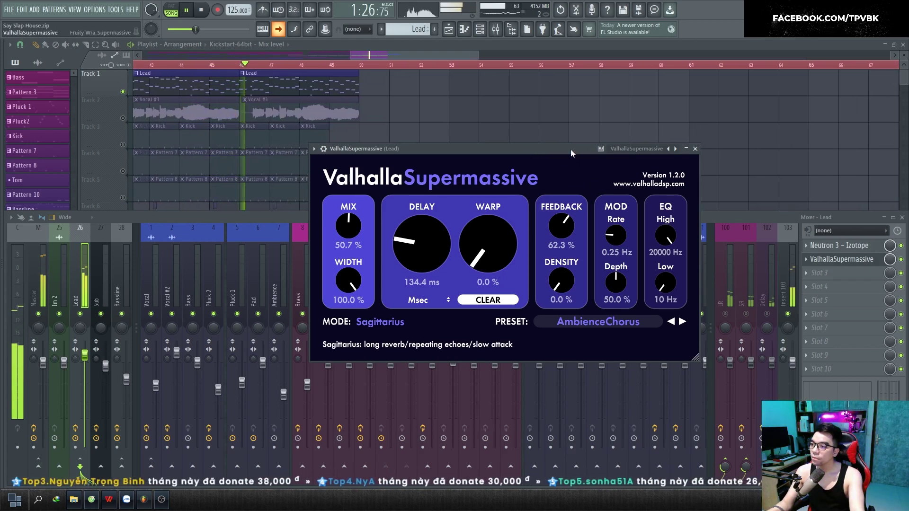
{"action": "key", "text": "space"}
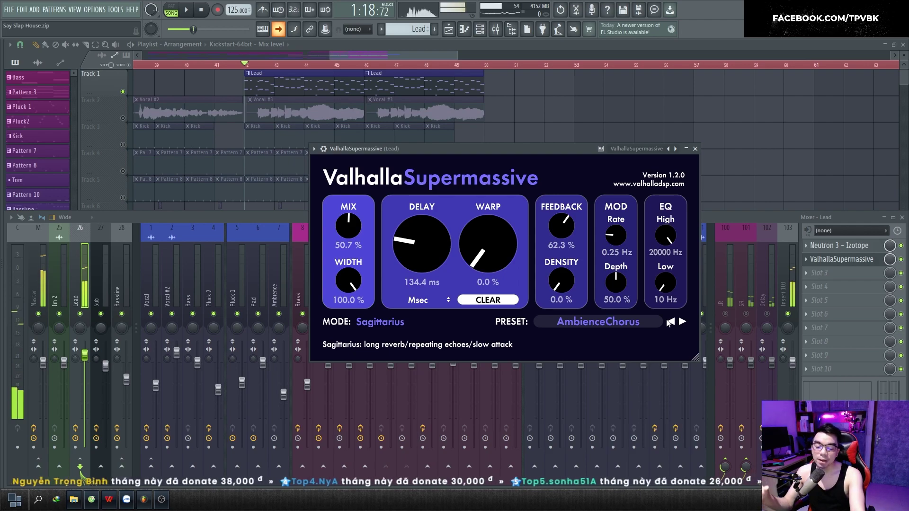
- Load the HydraHarp preset from ValhallaSupermassive's C-Large reverbs and audition it on the lead
{"action": "left_click", "coordinate": [623, 325]}
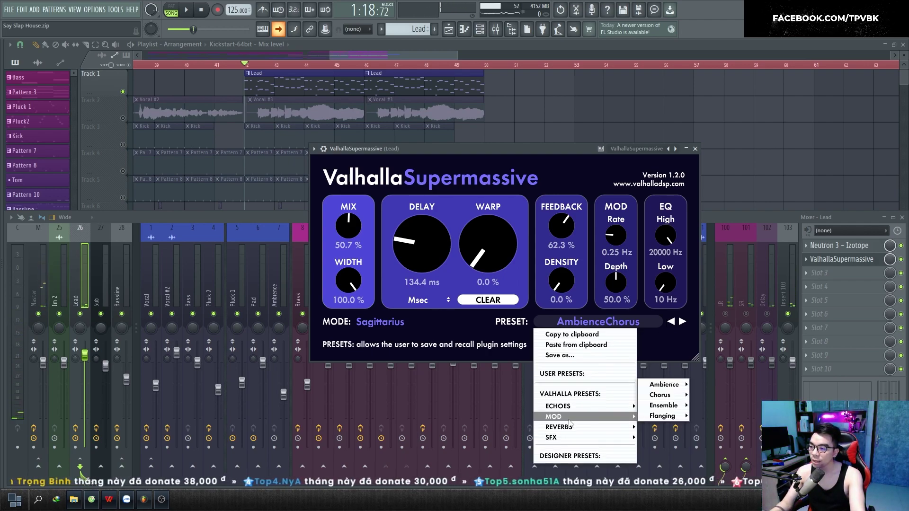
{"action": "mouse_move", "coordinate": [568, 428]}
{"action": "mouse_move", "coordinate": [671, 428]}
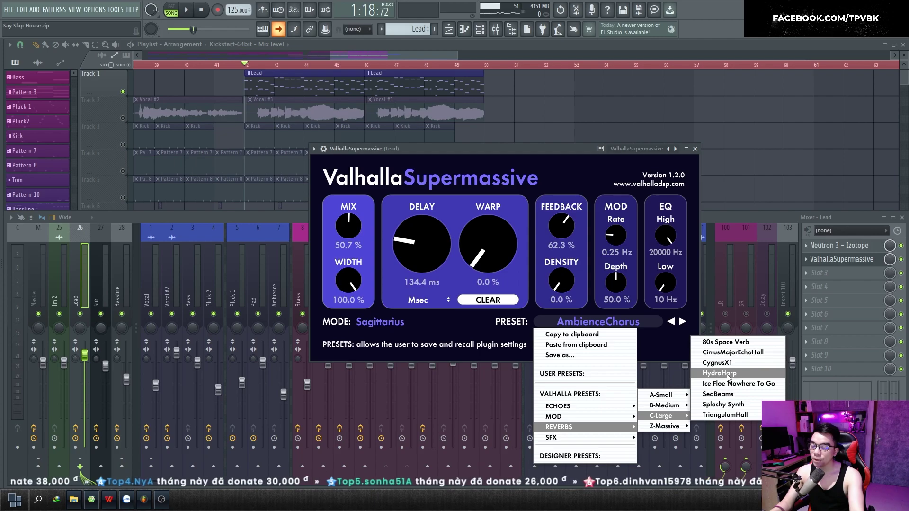
{"action": "left_click", "coordinate": [720, 374]}
{"action": "key", "text": "space"}
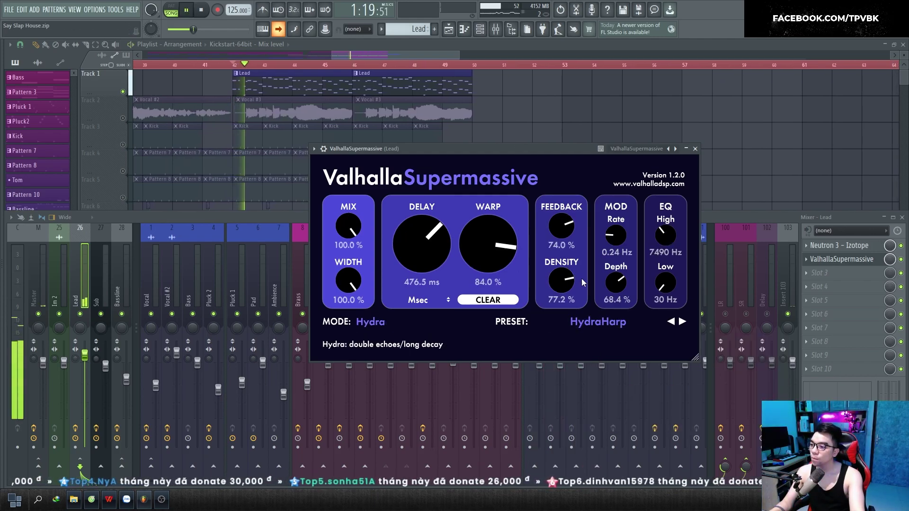
- Switch ValhallaSupermassive to the TriangulumHall large reverb preset and audition it on the lead
{"action": "left_click", "coordinate": [644, 324]}
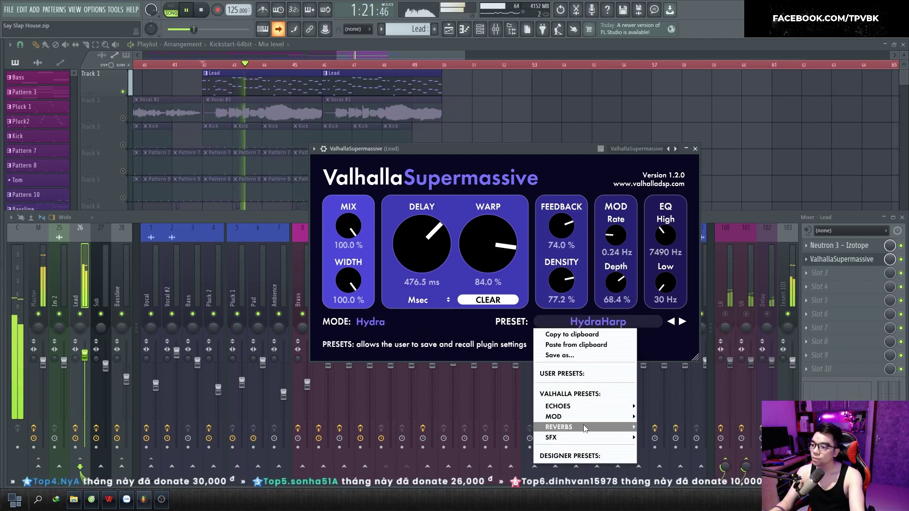
{"action": "mouse_move", "coordinate": [605, 426]}
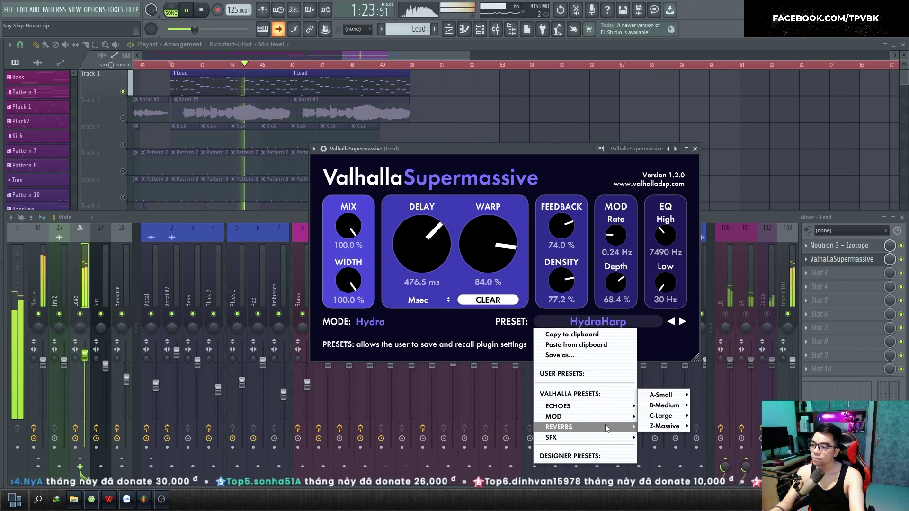
{"action": "mouse_move", "coordinate": [668, 419]}
{"action": "left_click", "coordinate": [700, 380]}
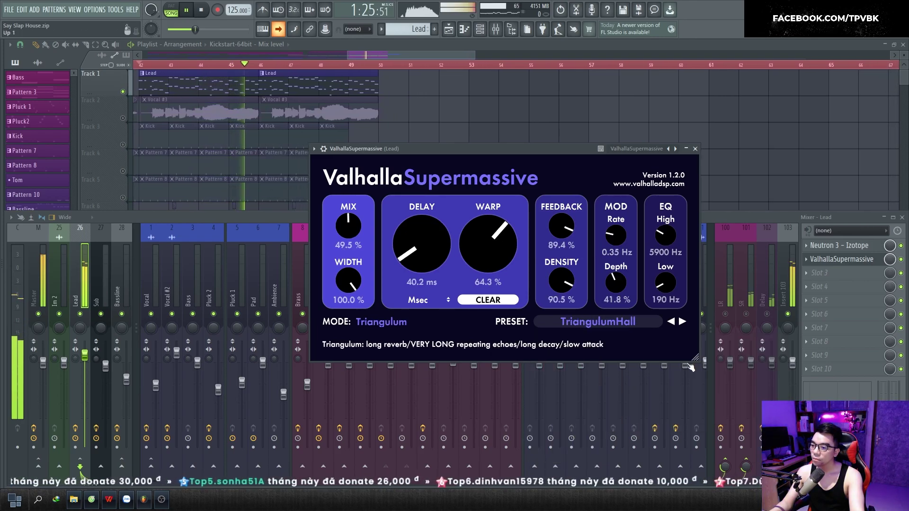
{"action": "key", "text": "space"}
- Remove ValhallaSupermassive from the Lead track's second effect slot
{"action": "left_click", "coordinate": [641, 319]}
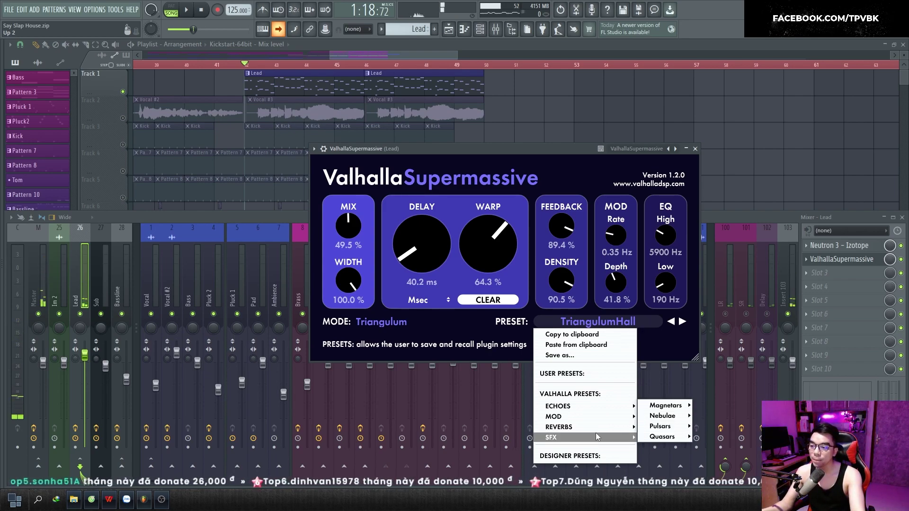
{"action": "left_click", "coordinate": [805, 259]}
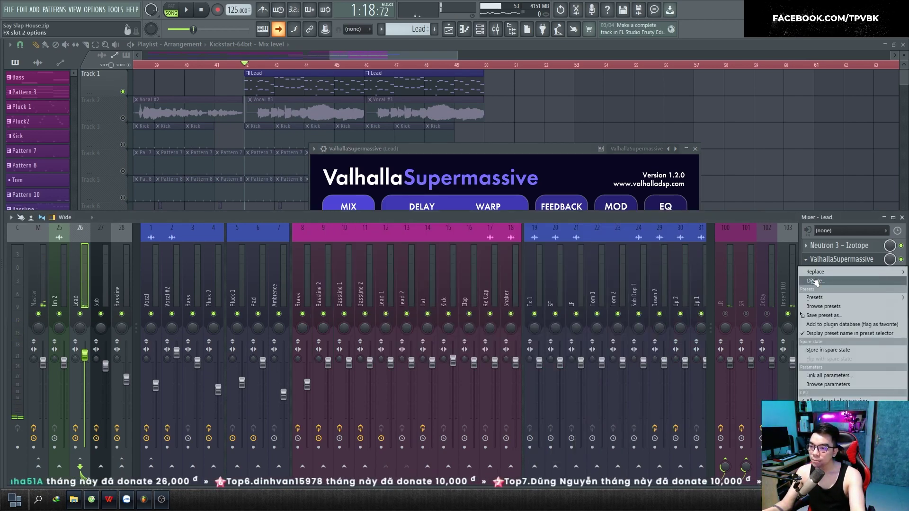
{"action": "left_click", "coordinate": [814, 281]}
- Solo playlist Track 6 and audition its Pluck2 clips from bar 18
{"action": "key", "text": "F9"}
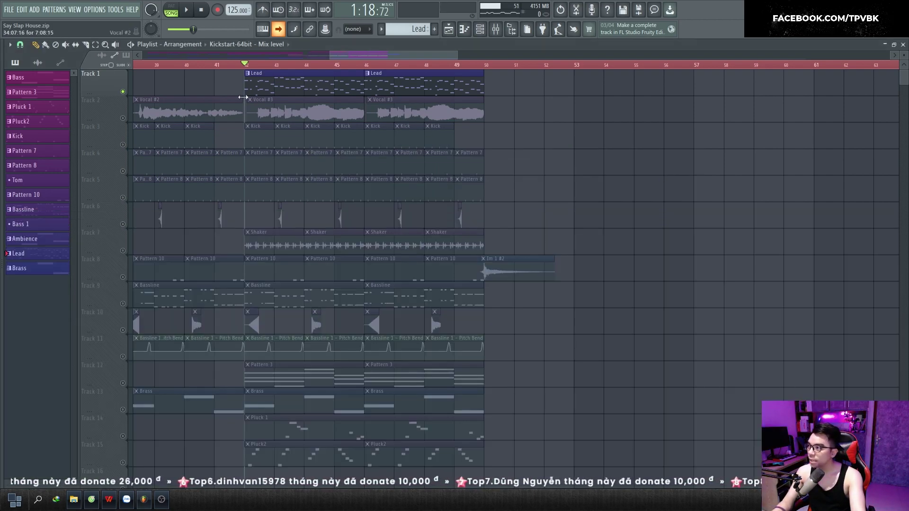
{"action": "scroll", "coordinate": [394, 75], "scroll_direction": "down", "scroll_amount": 4}
{"action": "scroll", "coordinate": [289, 100], "scroll_direction": "up", "scroll_amount": 2}
{"action": "left_click_drag", "start_coordinate": [250, 56], "coordinate": [195, 67]}
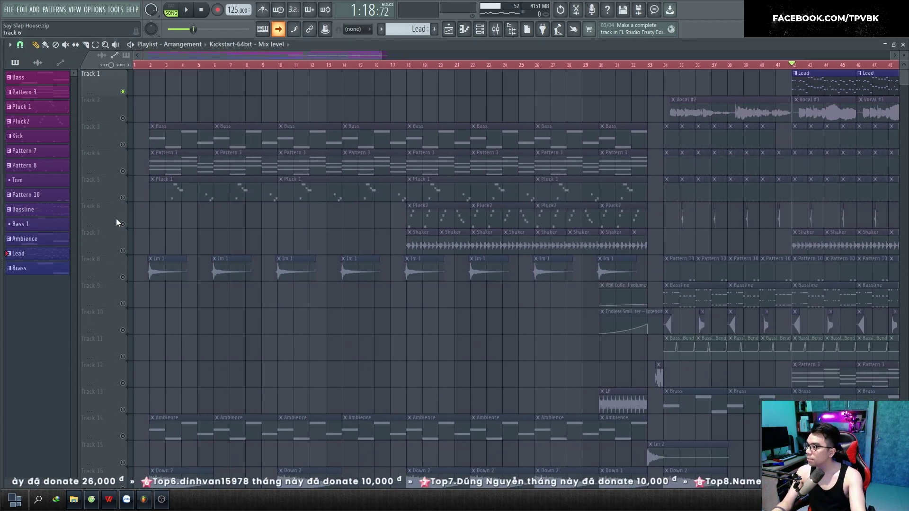
{"action": "right_click", "coordinate": [116, 219]}
{"action": "left_click", "coordinate": [407, 65]}
{"action": "key", "text": "space"}
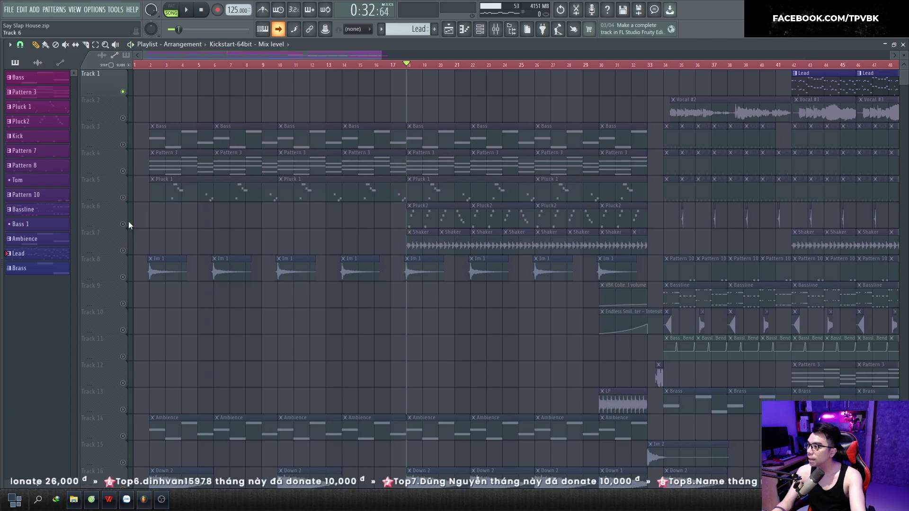
{"action": "left_click", "coordinate": [128, 220]}
{"action": "key", "text": "F9"}
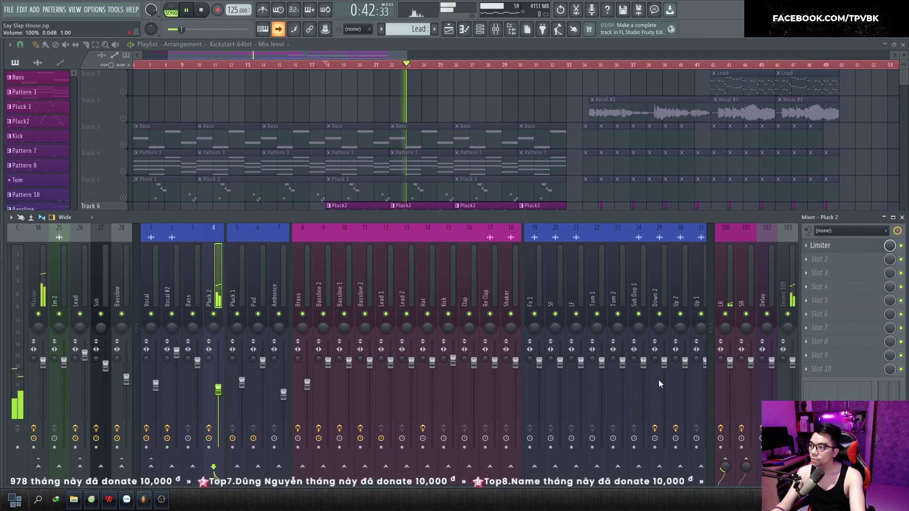
- Audition the Pluck 1 clips with playlist Track 5 soloed, and re-enable all tracks
{"action": "key", "text": "space"}
{"action": "right_click", "coordinate": [124, 198]}
{"action": "key", "text": "space"}
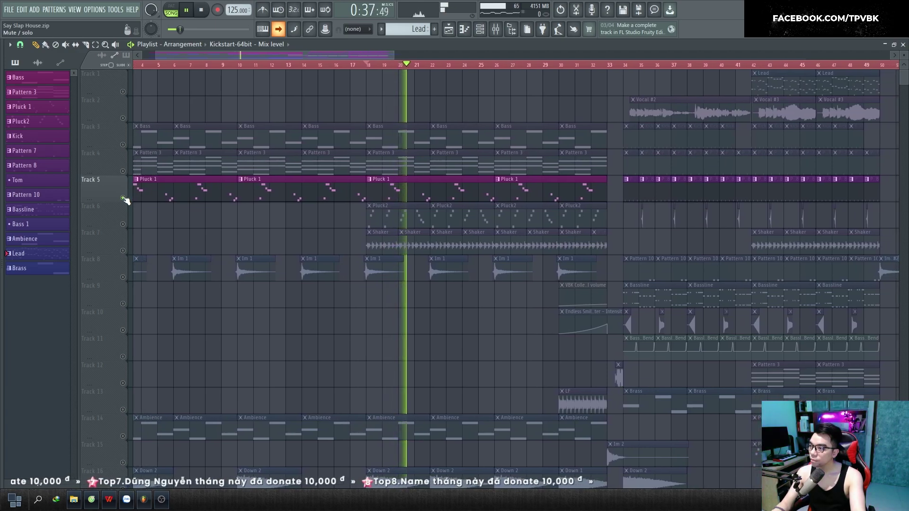
{"action": "key", "text": "space"}
{"action": "right_click", "coordinate": [124, 198]}
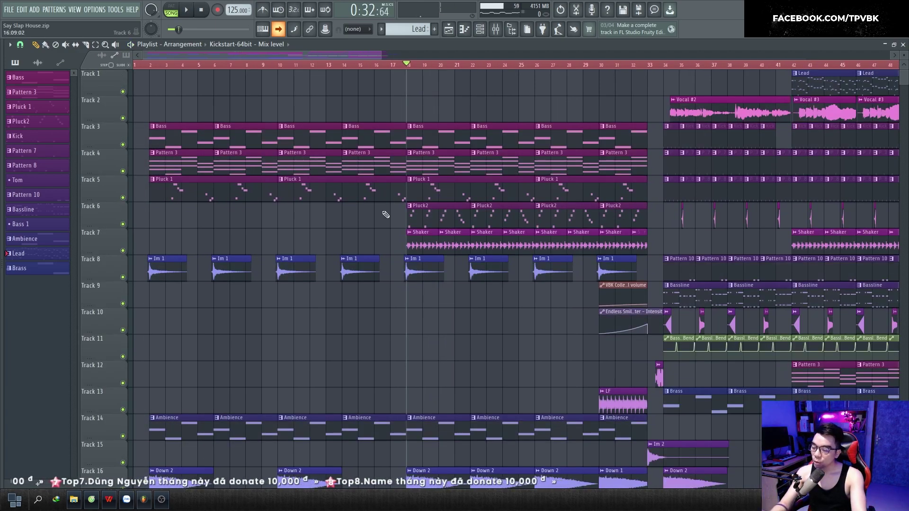
- Load ValhallaSupermassive into the first effect slot of the Pluck 1 mixer track
{"action": "key", "text": "F9"}
{"action": "left_click", "coordinate": [239, 295]}
{"action": "left_click", "coordinate": [832, 247]}
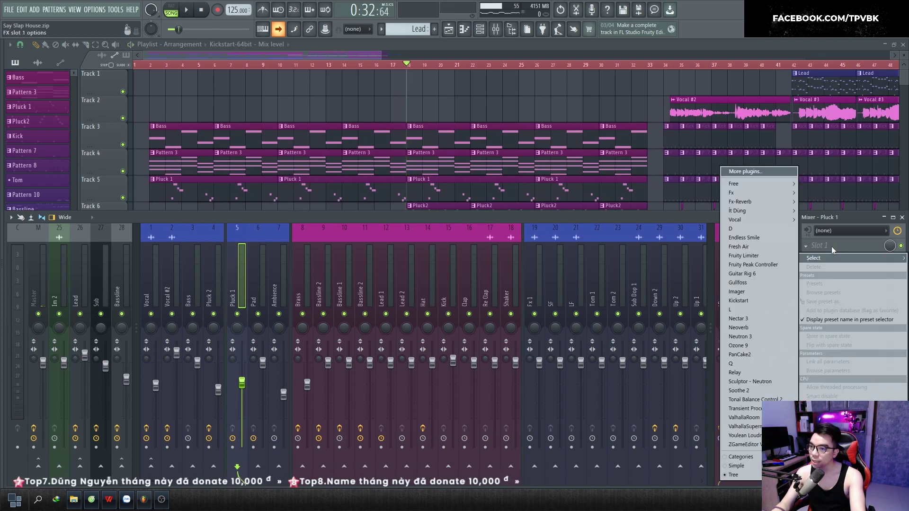
{"action": "left_click", "coordinate": [745, 428]}
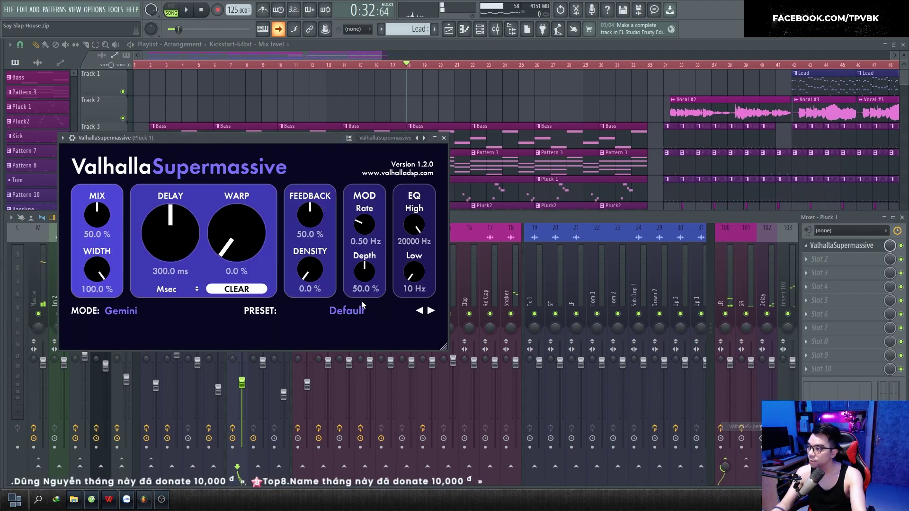
- Load the TriangulumHall preset from the C-Large reverbs on Pluck 1 and audition it within the arrangement
{"action": "left_click", "coordinate": [342, 309]}
{"action": "mouse_move", "coordinate": [339, 416]}
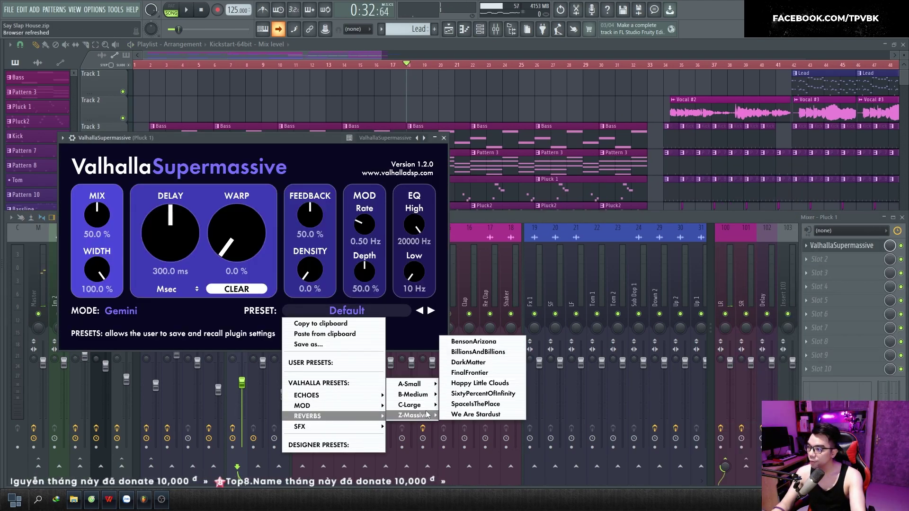
{"action": "mouse_move", "coordinate": [425, 410]}
{"action": "left_click", "coordinate": [469, 405]}
{"action": "key", "text": "space"}
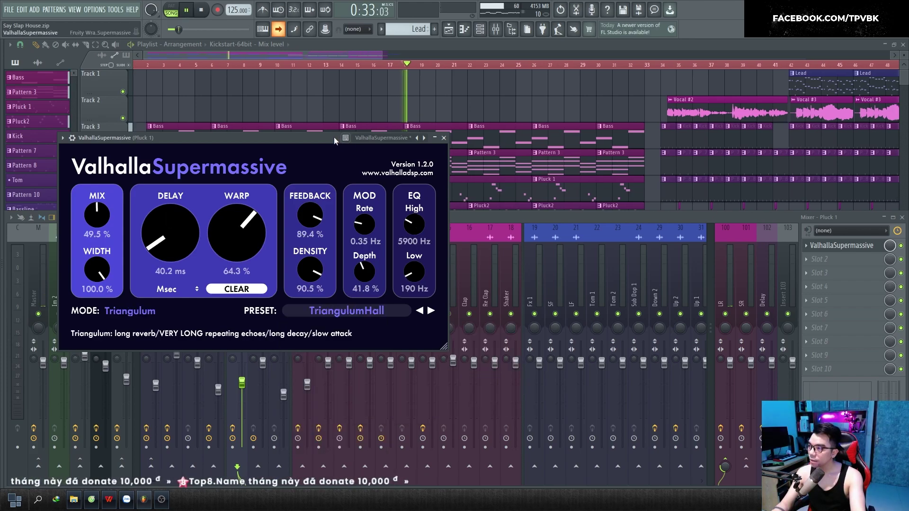
{"action": "left_click", "coordinate": [443, 138]}
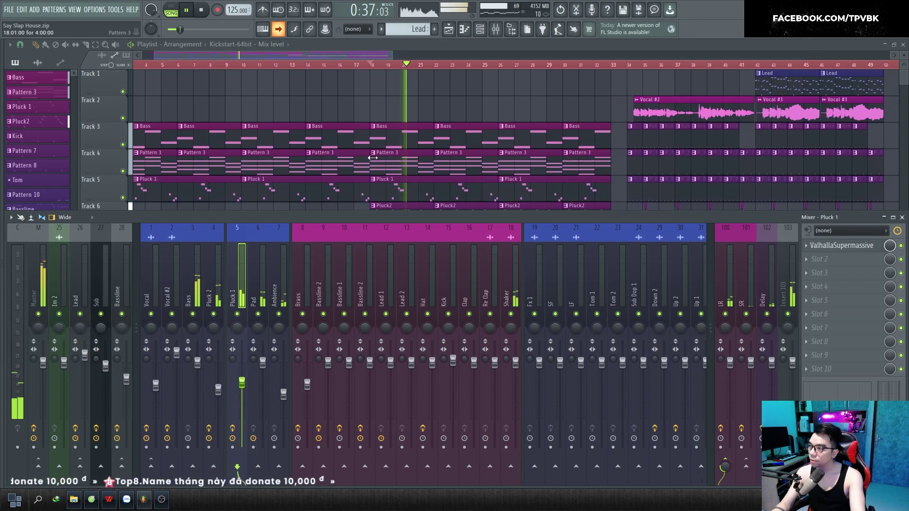
{"action": "key", "text": "space"}
- Open the Pluck 1 clip's notes and audition the arrangement with Pluck 1's mixer volume raised
{"action": "double_click", "coordinate": [374, 190]}
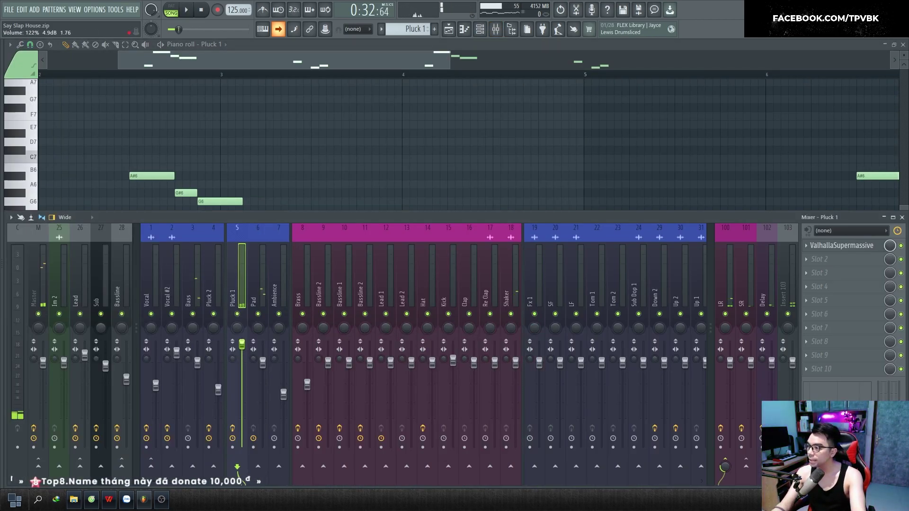
{"action": "key", "text": "space"}
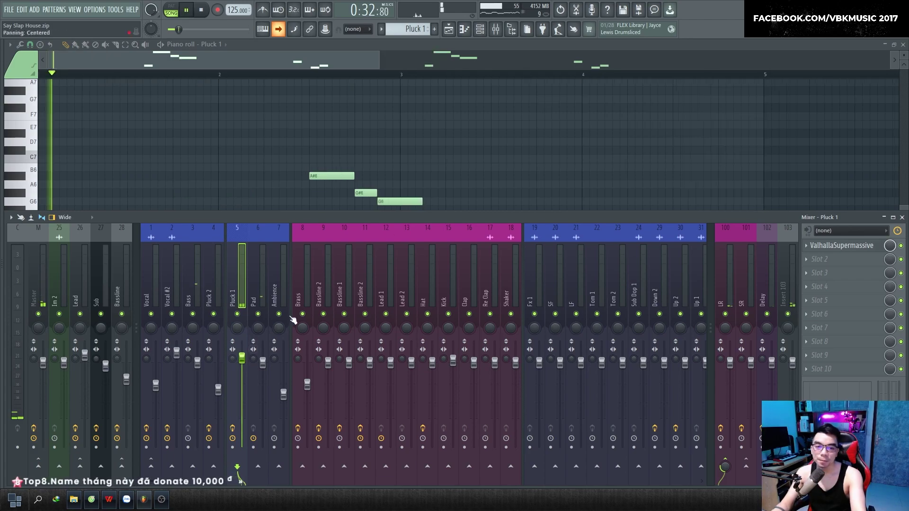
{"action": "right_click", "coordinate": [401, 128]}
{"action": "key", "text": "F9"}
{"action": "key", "text": "F5"}
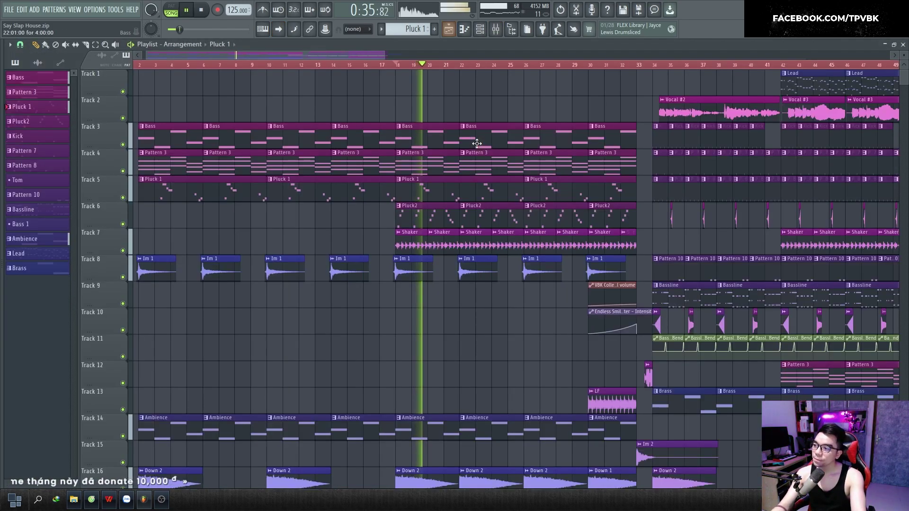
- Add Parametric EQ 2 ahead of ValhallaSupermassive on Pluck 1, shaping it with a low cut and a Gentle 4 high cut
{"action": "key", "text": "F9"}
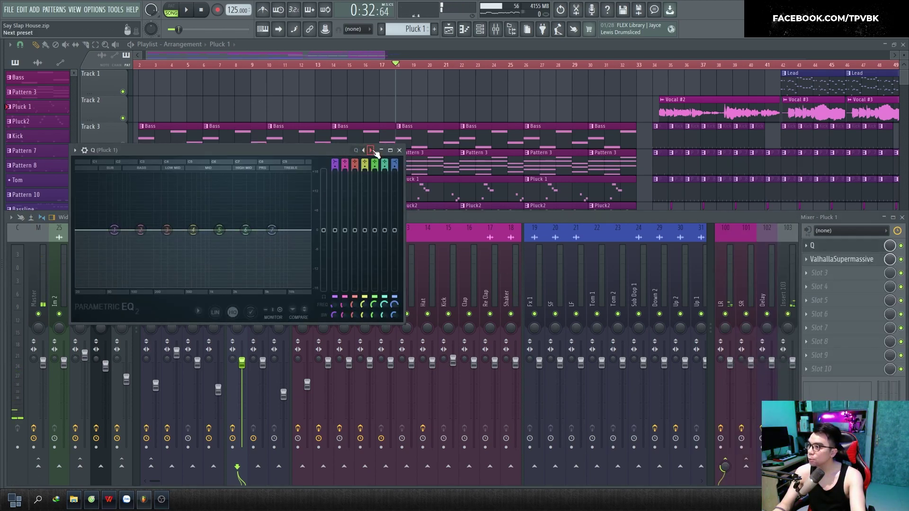
{"action": "left_click", "coordinate": [372, 151]}
{"action": "left_click_drag", "start_coordinate": [306, 234], "coordinate": [247, 231]}
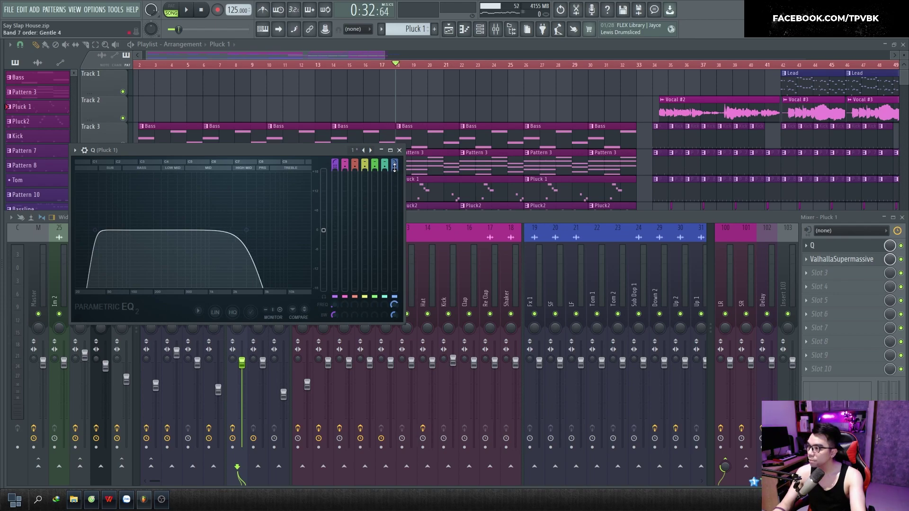
- Fine-tune the high-cut frequency of Pluck 1's equalizer while the arrangement plays
{"action": "key", "text": "space"}
{"action": "left_click_drag", "start_coordinate": [247, 230], "coordinate": [254, 232]}
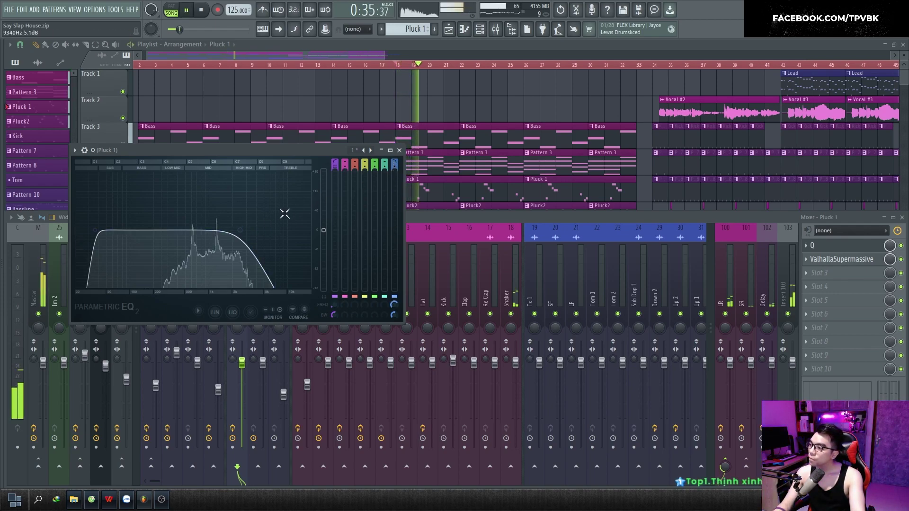
{"action": "left_click_drag", "start_coordinate": [240, 230], "coordinate": [219, 230]}
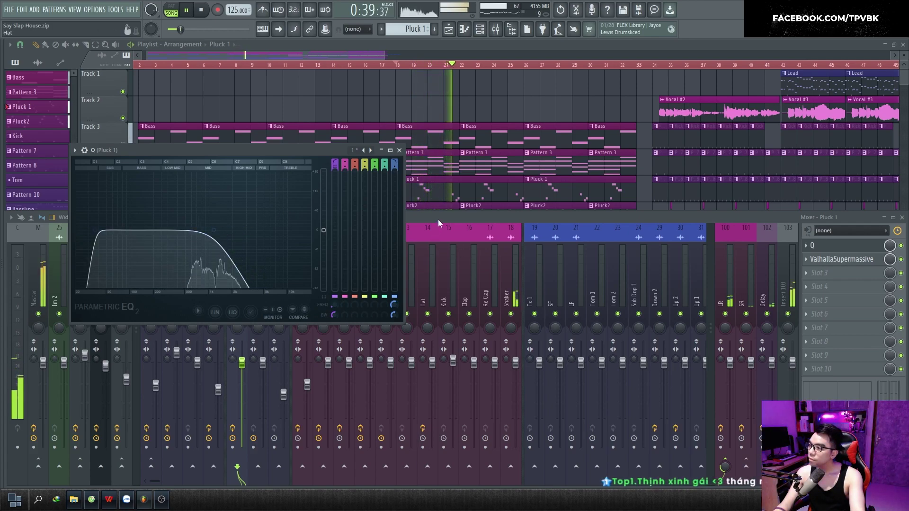
{"action": "left_click_drag", "start_coordinate": [214, 230], "coordinate": [221, 230]}
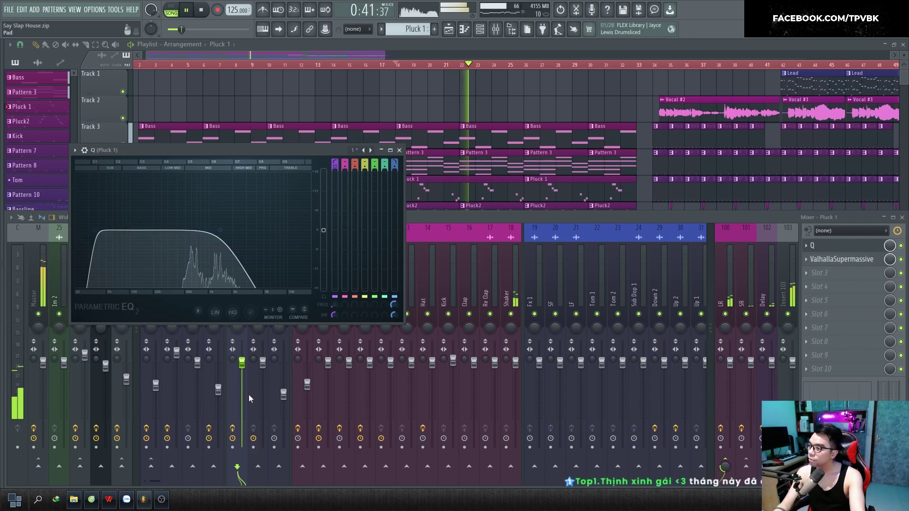
- Raise the Pad mixer track's volume to 116%, reselect the Pluck 1 track and stop playback
{"action": "left_click", "coordinate": [264, 365]}
{"action": "left_click_drag", "start_coordinate": [262, 353], "coordinate": [263, 350]}
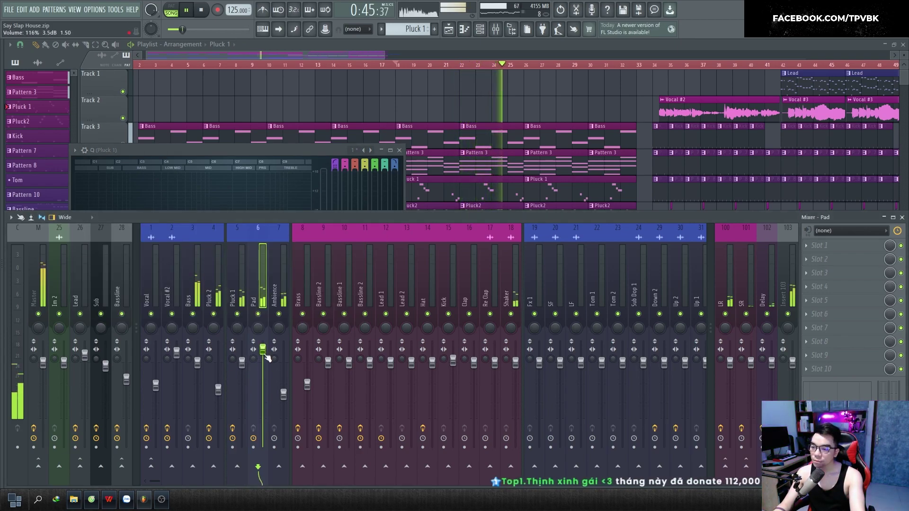
{"action": "left_click", "coordinate": [239, 303]}
{"action": "key", "text": "space"}
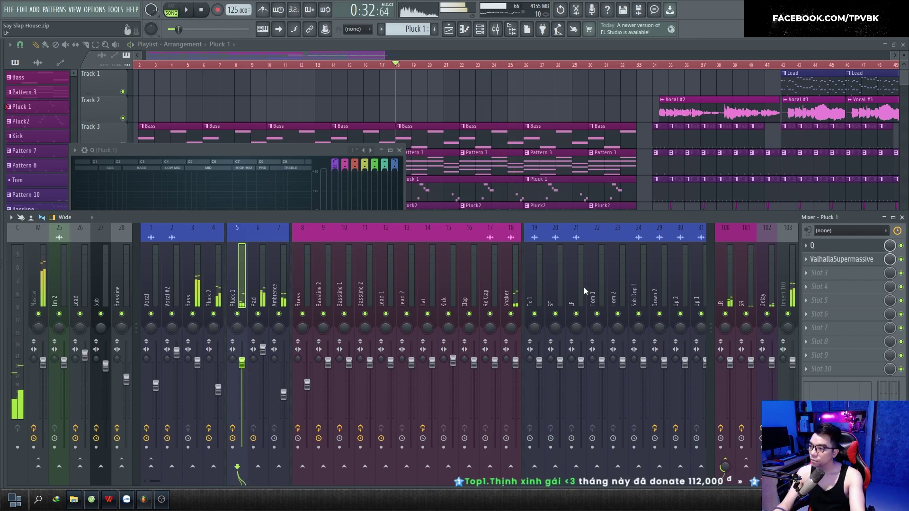
- Set Pluck 1's ValhallaSupermassive Delay to 93.0 ms and Mix to 62.7%, and audition the change
{"action": "left_click", "coordinate": [844, 261]}
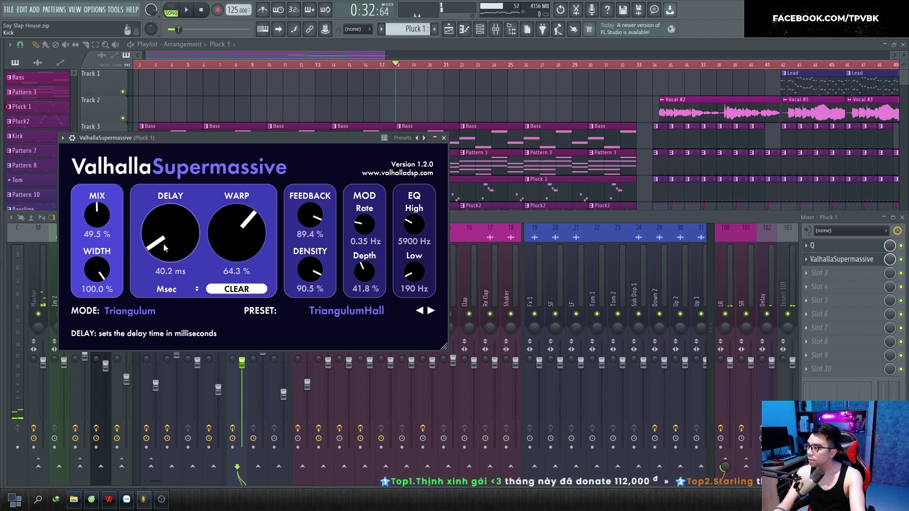
{"action": "left_click_drag", "start_coordinate": [167, 237], "coordinate": [169, 230]}
{"action": "left_click_drag", "start_coordinate": [97, 216], "coordinate": [97, 201]}
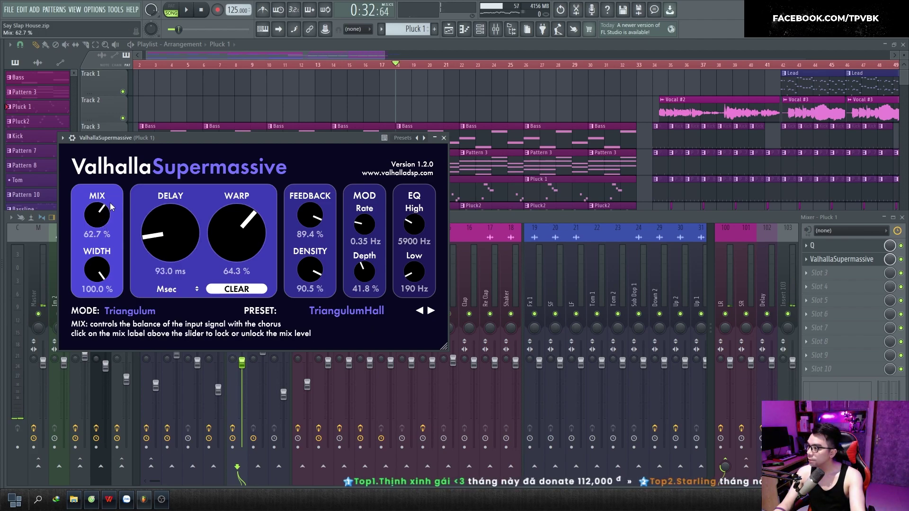
{"action": "key", "text": "space"}
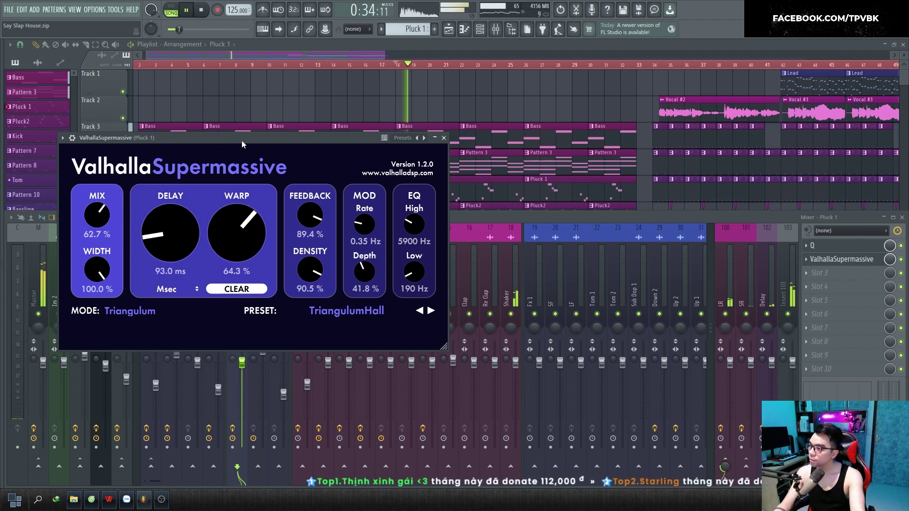
{"action": "left_click", "coordinate": [443, 138]}
{"action": "key", "text": "space"}
- Solo playlist Tracks 5 and 6 and audition both plucks together with the mixer open
{"action": "left_click", "coordinate": [400, 149]}
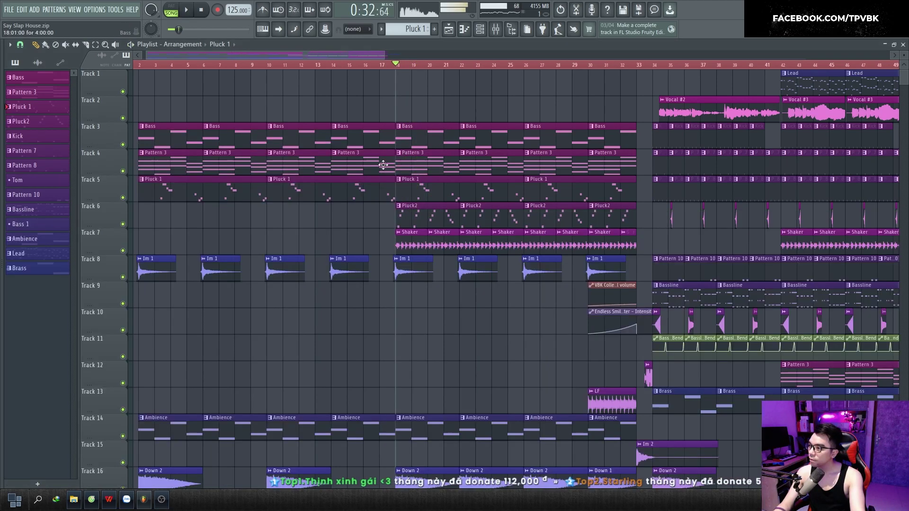
{"action": "left_click", "coordinate": [123, 224], "text": "ctrl"}
{"action": "left_click", "coordinate": [123, 198]}
{"action": "key", "text": "space"}
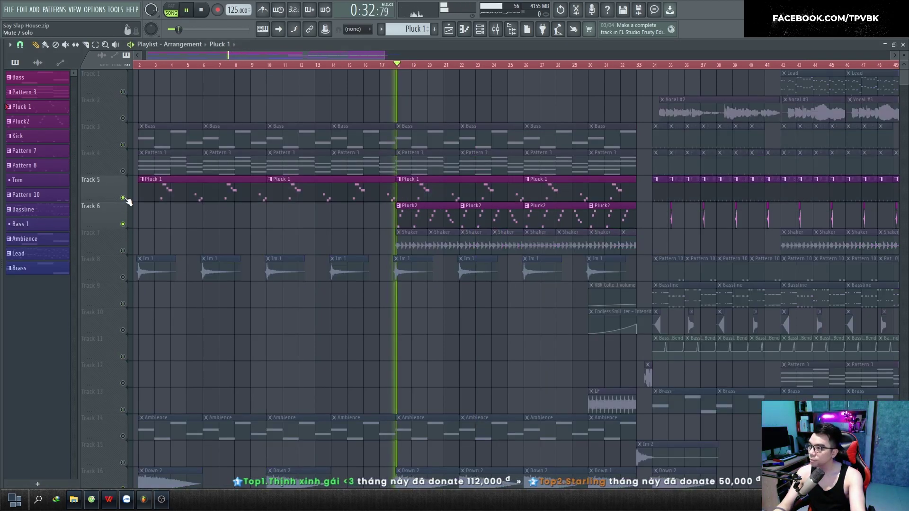
{"action": "key", "text": "F9"}
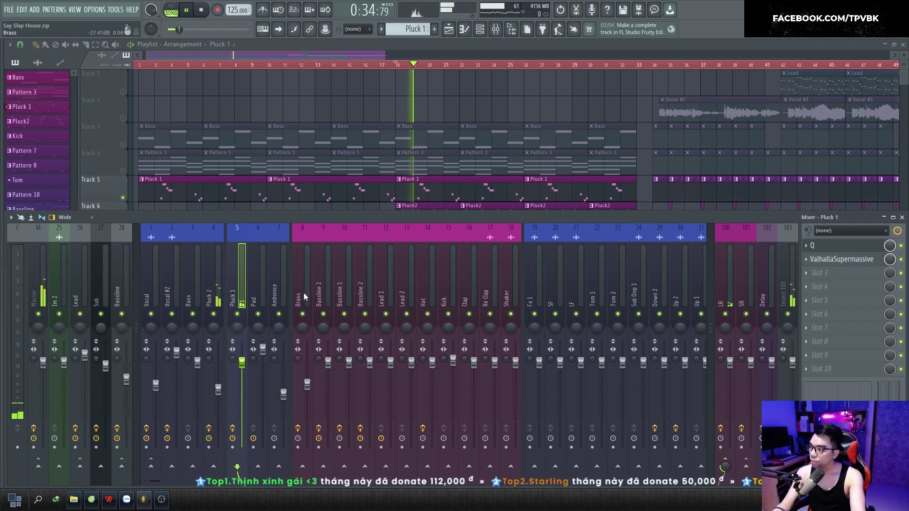
- Add ValhallaSupermassive to the second effect slot of the Pluck 2 mixer track
{"action": "left_click", "coordinate": [216, 289]}
{"action": "left_click", "coordinate": [819, 259]}
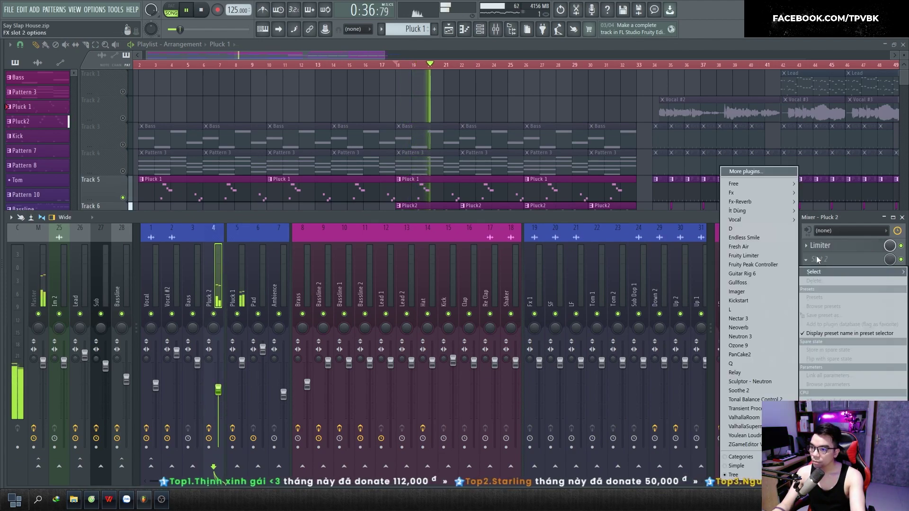
{"action": "left_click", "coordinate": [758, 428]}
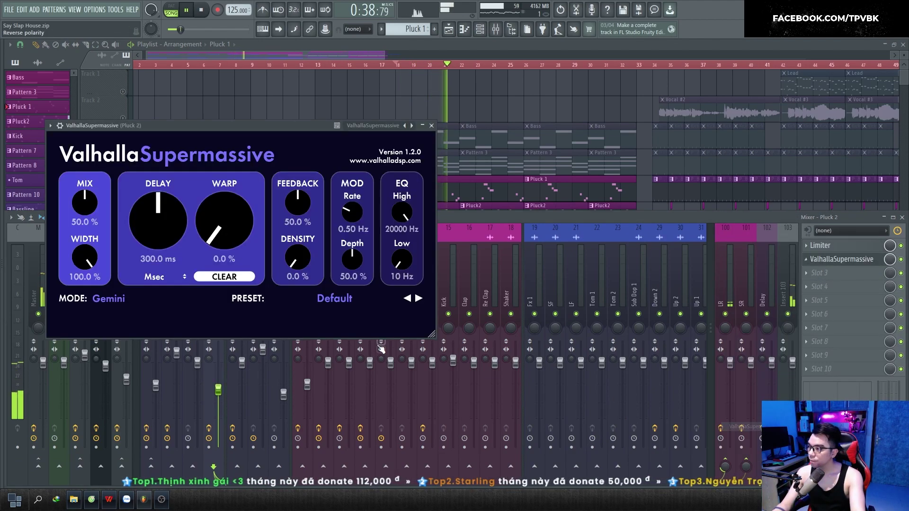
- Load the large TriangulumHall reverb preset for Pluck 2 and set its Mix to 38.7%
{"action": "left_click", "coordinate": [351, 298]}
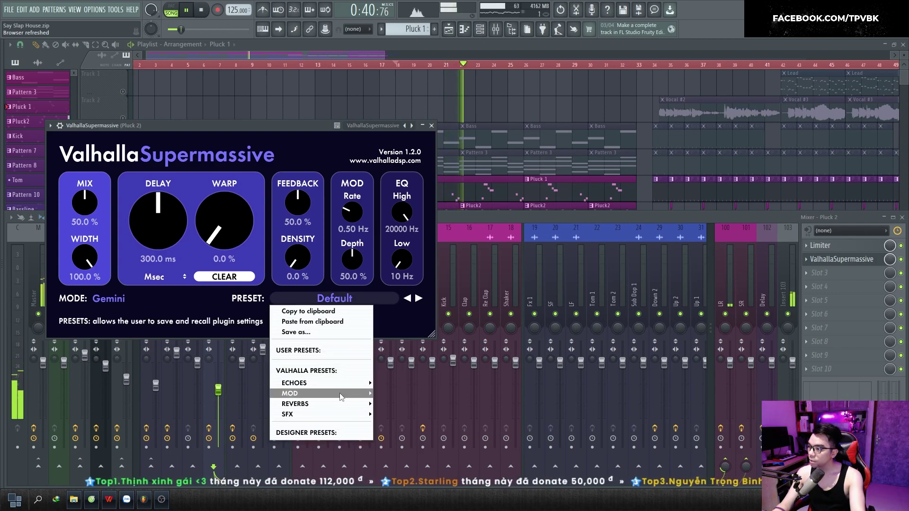
{"action": "mouse_move", "coordinate": [332, 404]}
{"action": "mouse_move", "coordinate": [403, 403]}
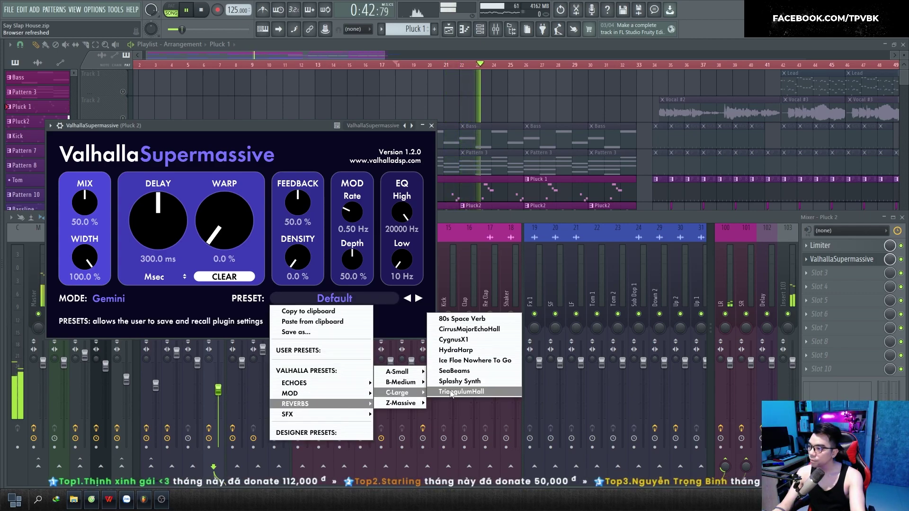
{"action": "left_click", "coordinate": [462, 393]}
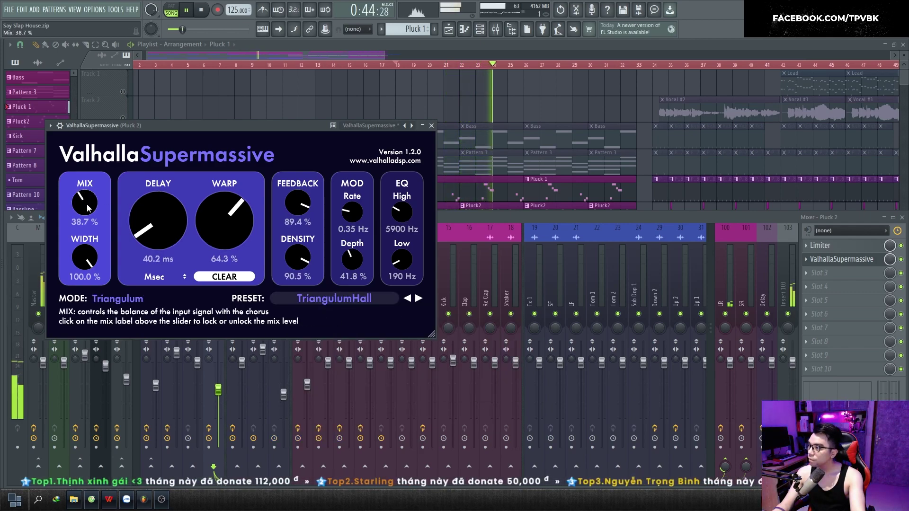
{"action": "left_click", "coordinate": [431, 125]}
- Add the Q parametric EQ to Pluck 2's third effect slot, switch to its next preset and adjust the high end of its curve
{"action": "left_click", "coordinate": [835, 270]}
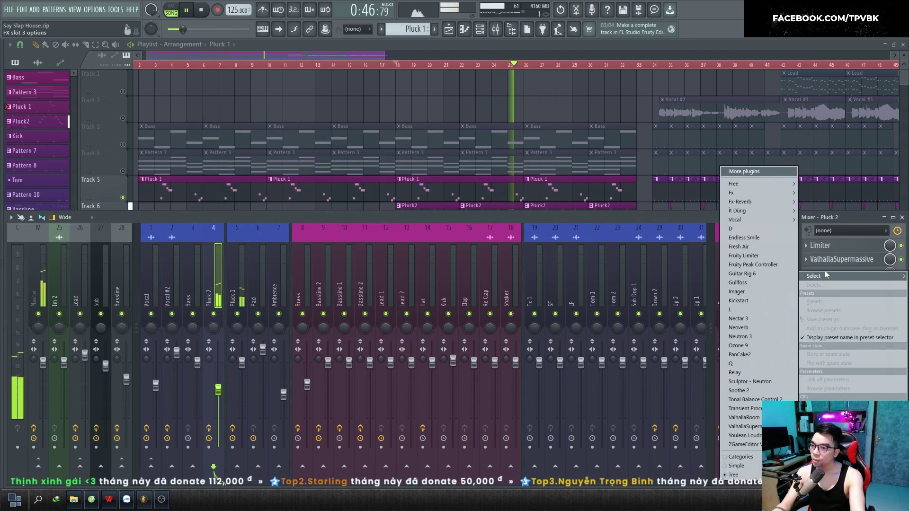
{"action": "left_click", "coordinate": [753, 209]}
{"action": "left_click", "coordinate": [358, 138]}
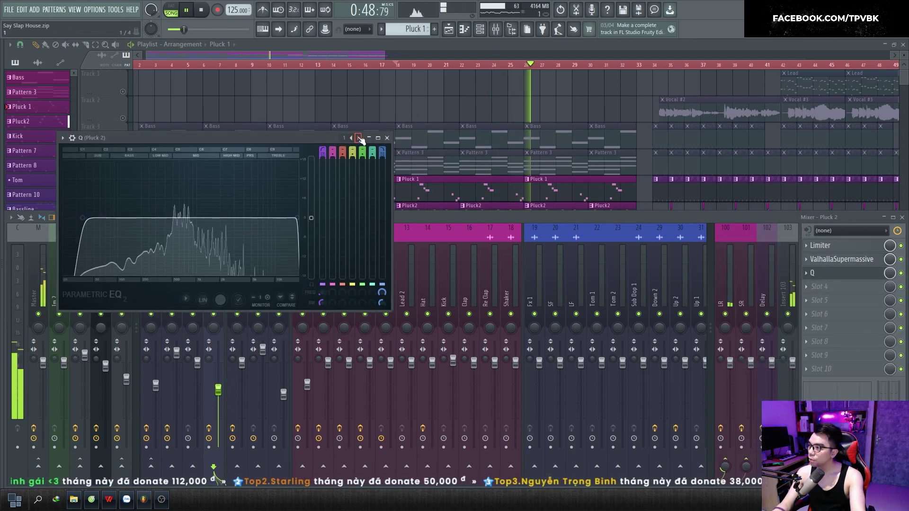
{"action": "left_click_drag", "start_coordinate": [260, 230], "coordinate": [193, 253]}
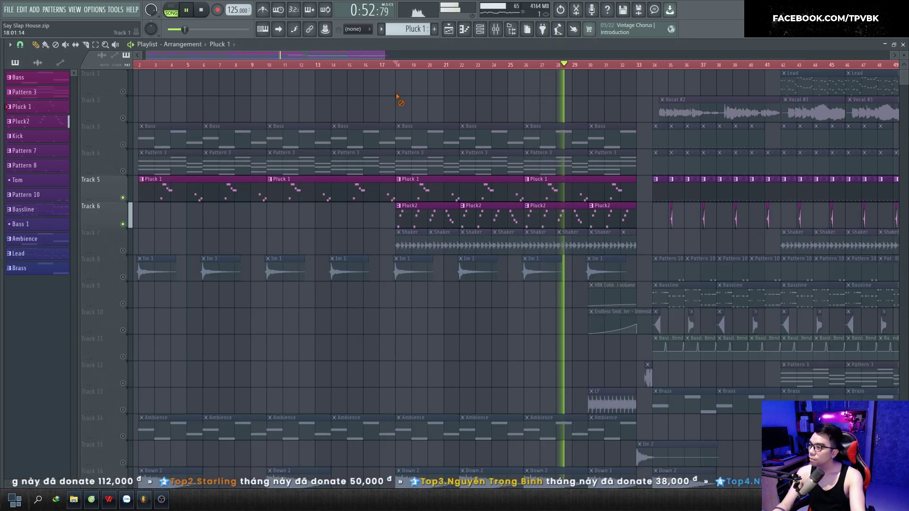
- Solo playlist Tracks 4, 5 and 6 and audition Pattern 3 together with both plucks
{"action": "left_click", "coordinate": [131, 169]}
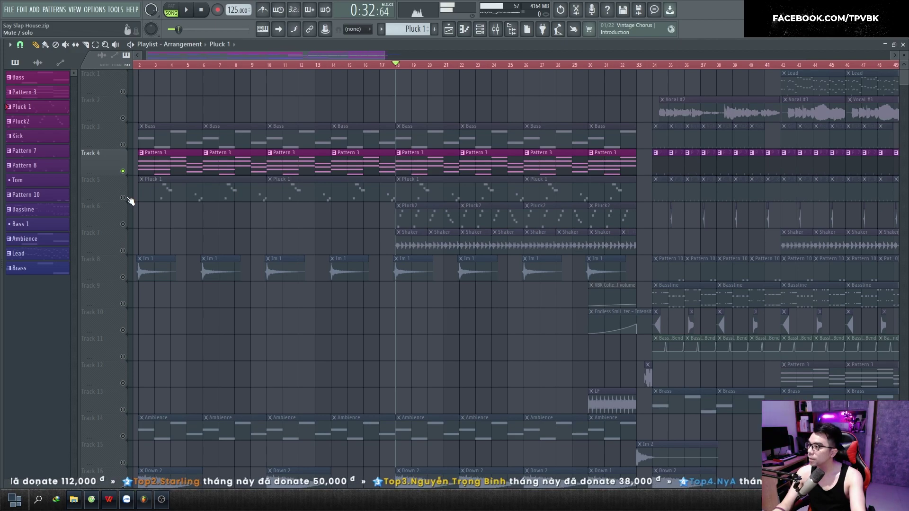
{"action": "left_click", "coordinate": [131, 200], "text": "ctrl"}
{"action": "left_click", "coordinate": [126, 226], "text": "ctrl"}
{"action": "key", "text": "space"}
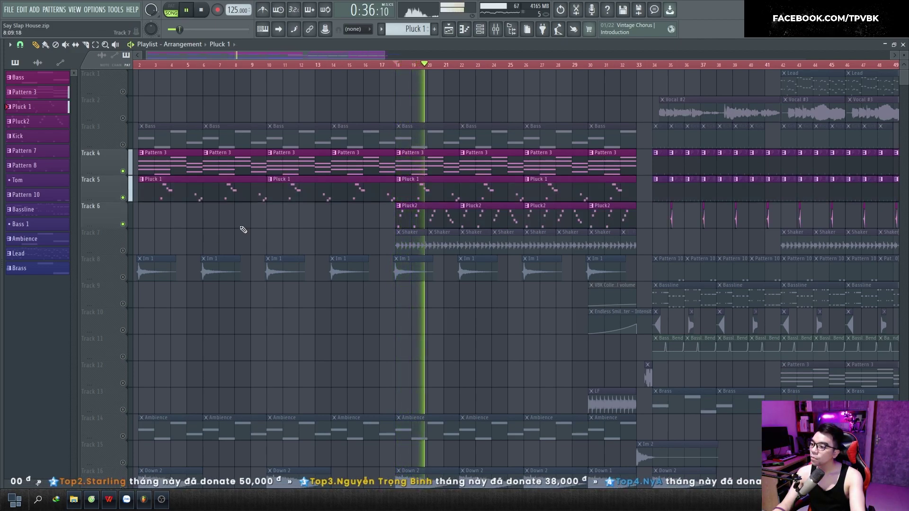
{"action": "scroll", "coordinate": [270, 335], "scroll_direction": "down", "scroll_amount": 4}
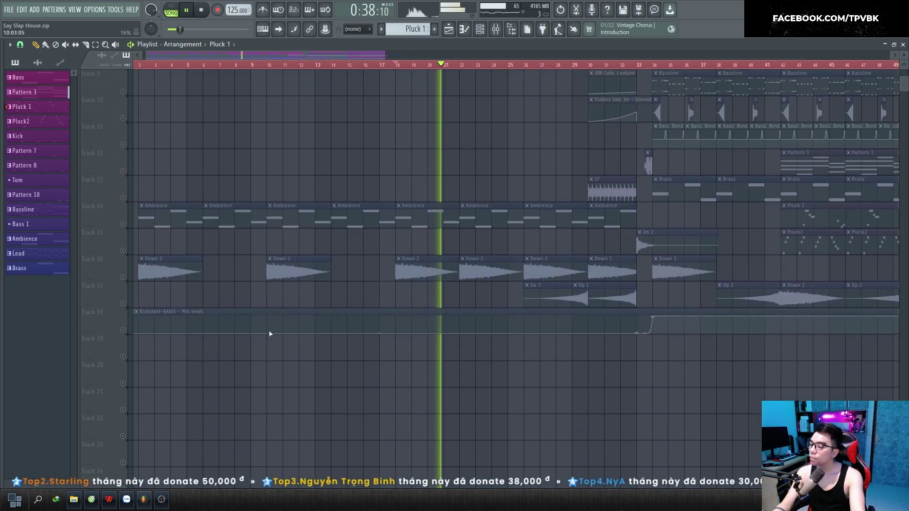
{"action": "scroll", "coordinate": [294, 293], "scroll_direction": "up", "scroll_amount": 4}
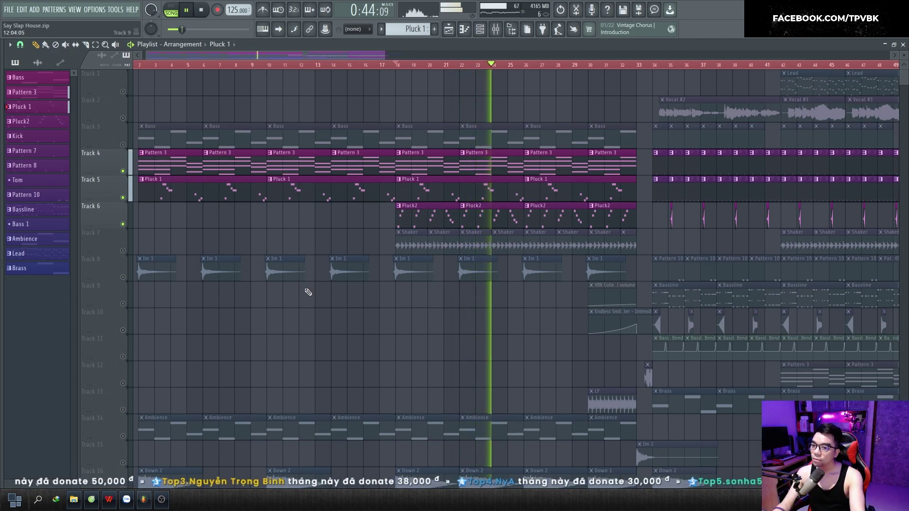
- Unmute all playlist tracks and play the full arrangement with the mixer open
{"action": "key", "text": "space"}
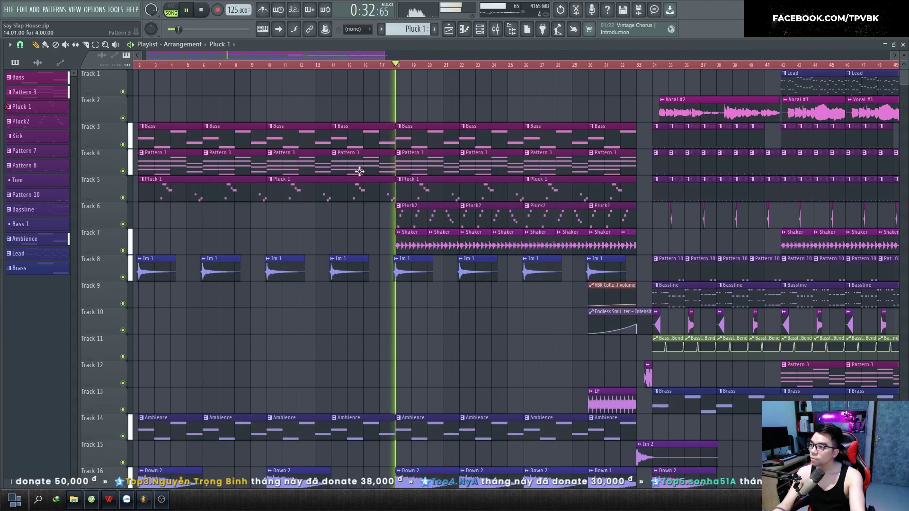
{"action": "key", "text": "space"}
{"action": "key", "text": "F9"}
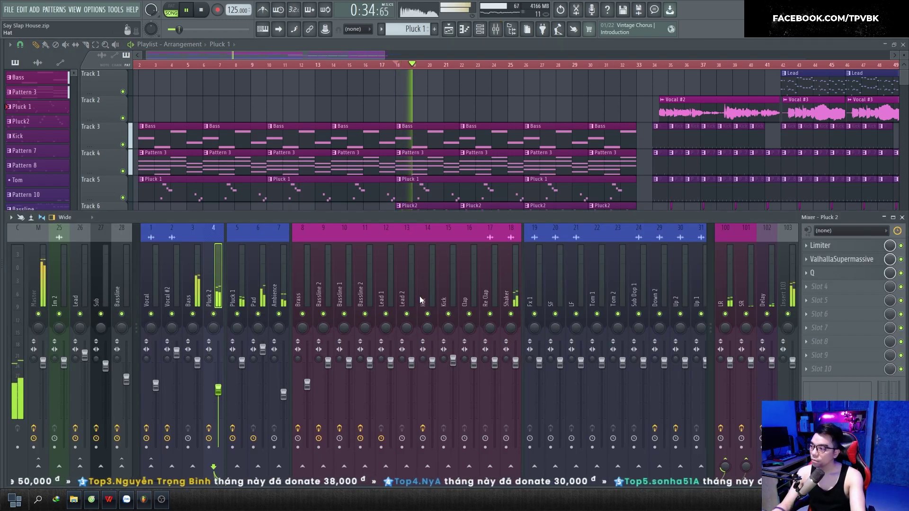
- Bypass ValhallaSupermassive on the Pluck 1 and Pluck 2 mixer tracks and replay the full mix to compare it without the reverb
{"action": "left_click", "coordinate": [234, 293]}
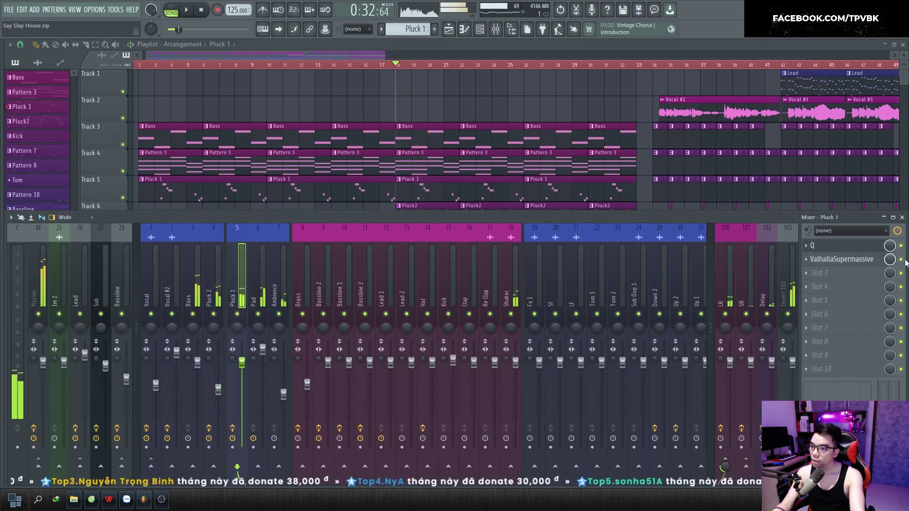
{"action": "left_click", "coordinate": [220, 295]}
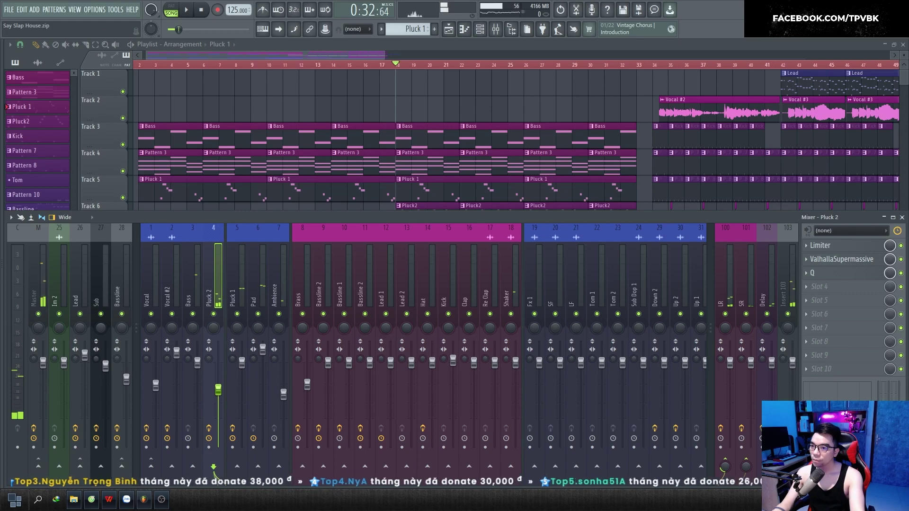
{"action": "key", "text": "space"}
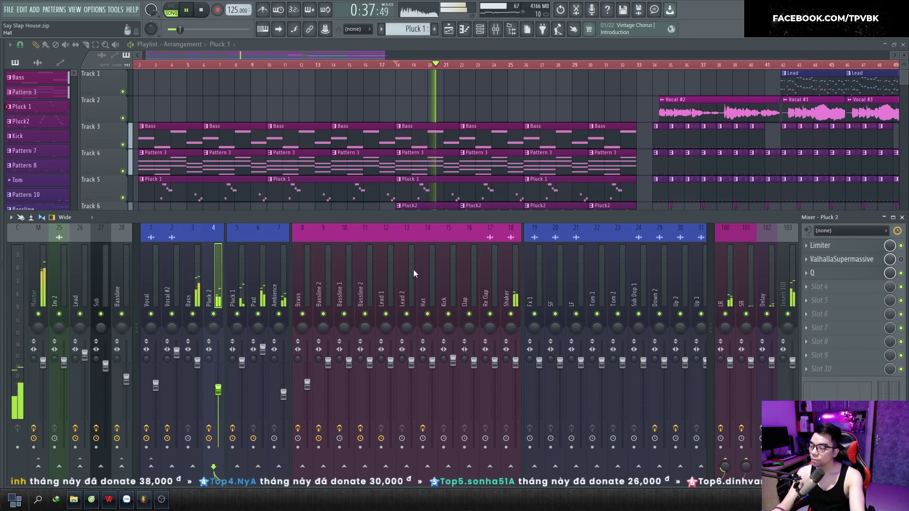
- Raise the Pluck 1 mixer track's volume slightly with its reverb enabled, and stop playback
{"action": "left_click", "coordinate": [243, 294]}
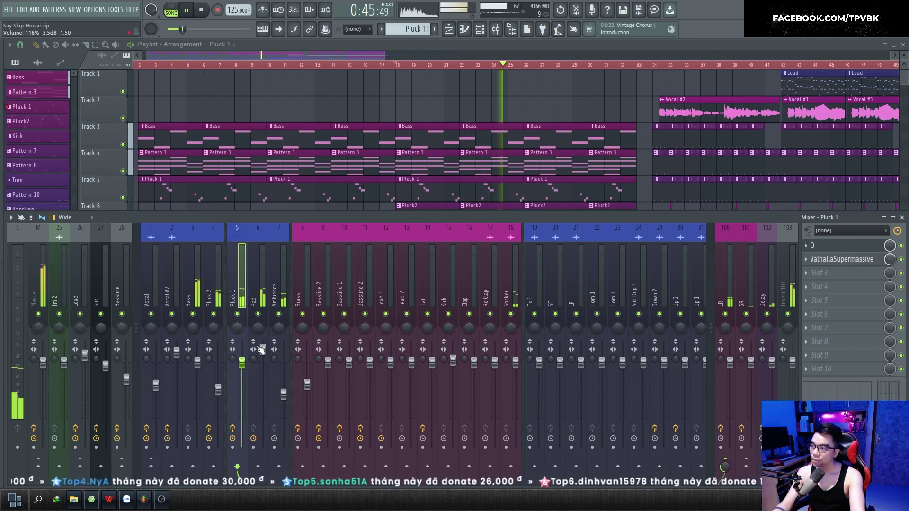
{"action": "left_click_drag", "start_coordinate": [242, 364], "coordinate": [243, 356]}
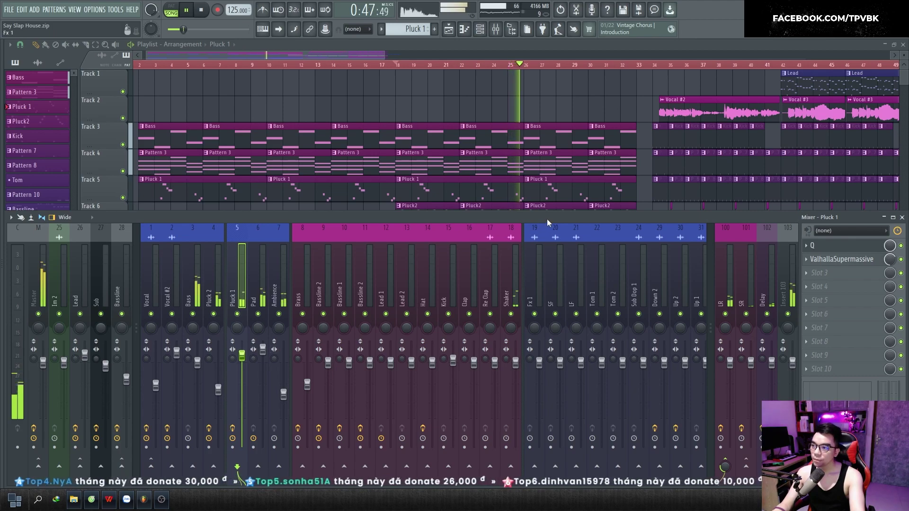
{"action": "key", "text": "space"}
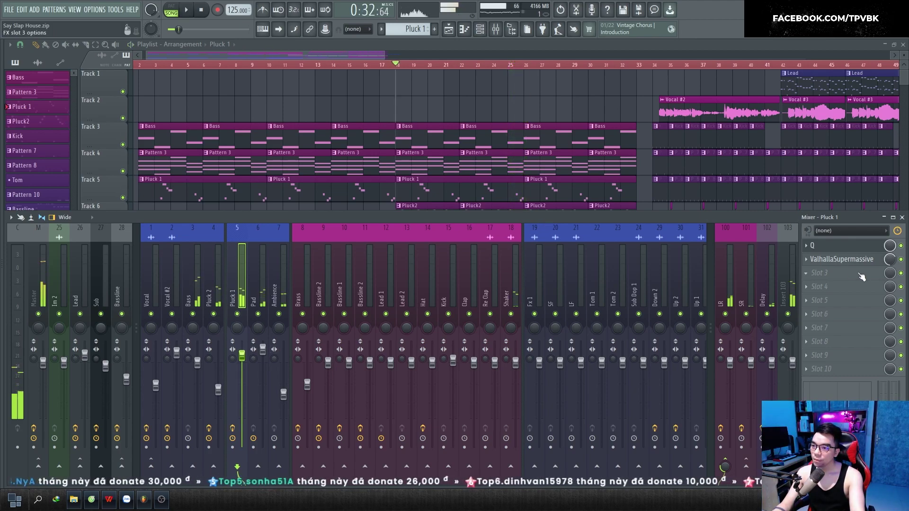
- Pick the small TriangulumChamber reverb preset in Pluck 1's ValhallaSupermassive, close the open windows and show the whole arrangement in the playlist
{"action": "left_click", "coordinate": [842, 259]}
{"action": "left_click", "coordinate": [368, 314]}
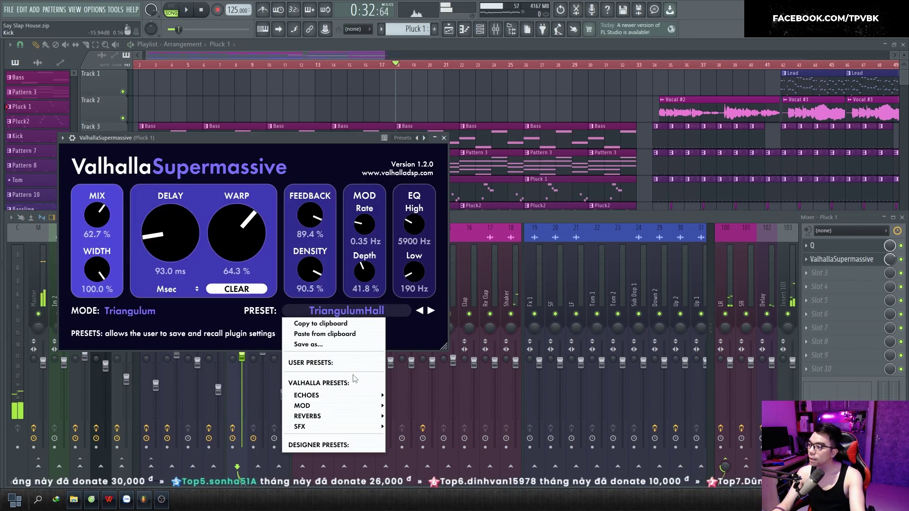
{"action": "mouse_move", "coordinate": [343, 418]}
{"action": "mouse_move", "coordinate": [420, 396]}
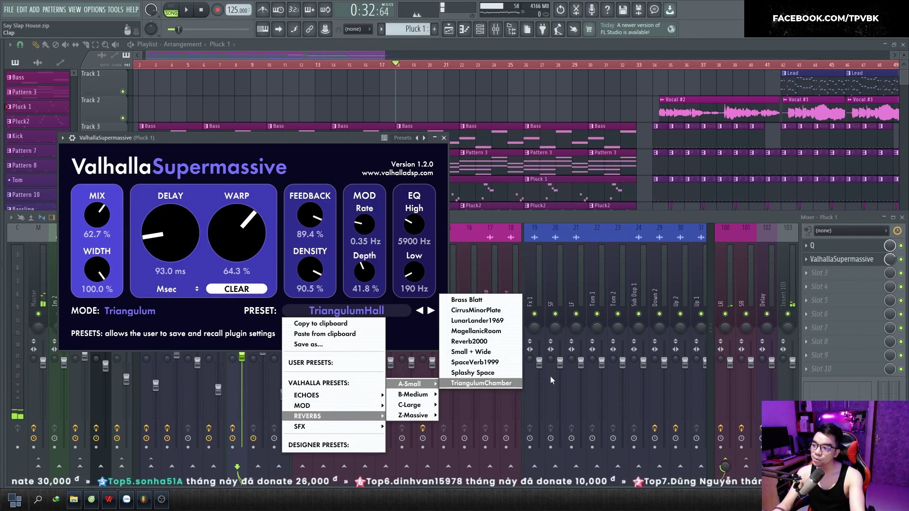
{"action": "left_click", "coordinate": [516, 383]}
{"action": "key", "text": "F12"}
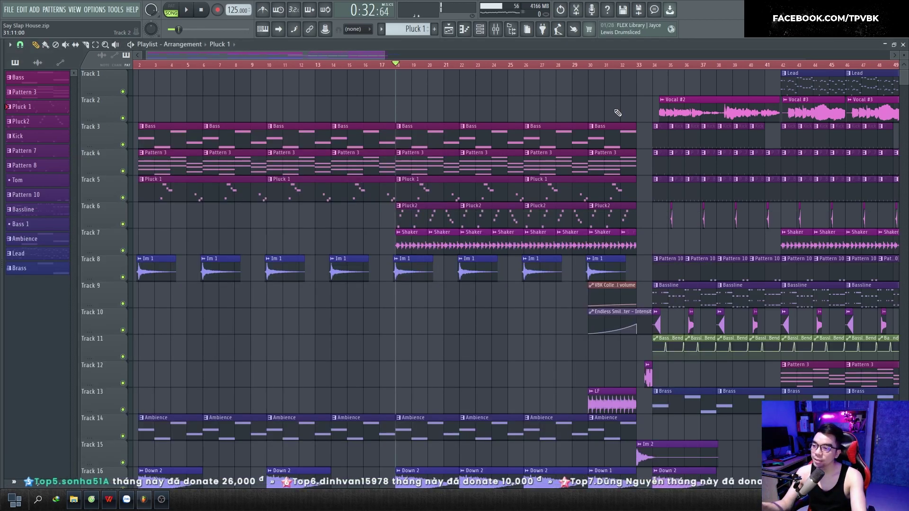
{"action": "scroll", "coordinate": [592, 213], "scroll_direction": "down", "scroll_amount": 3}
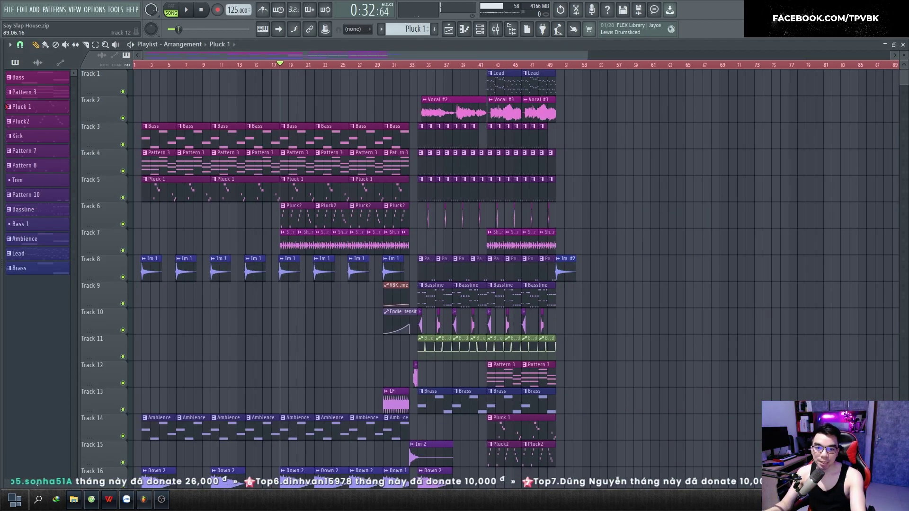